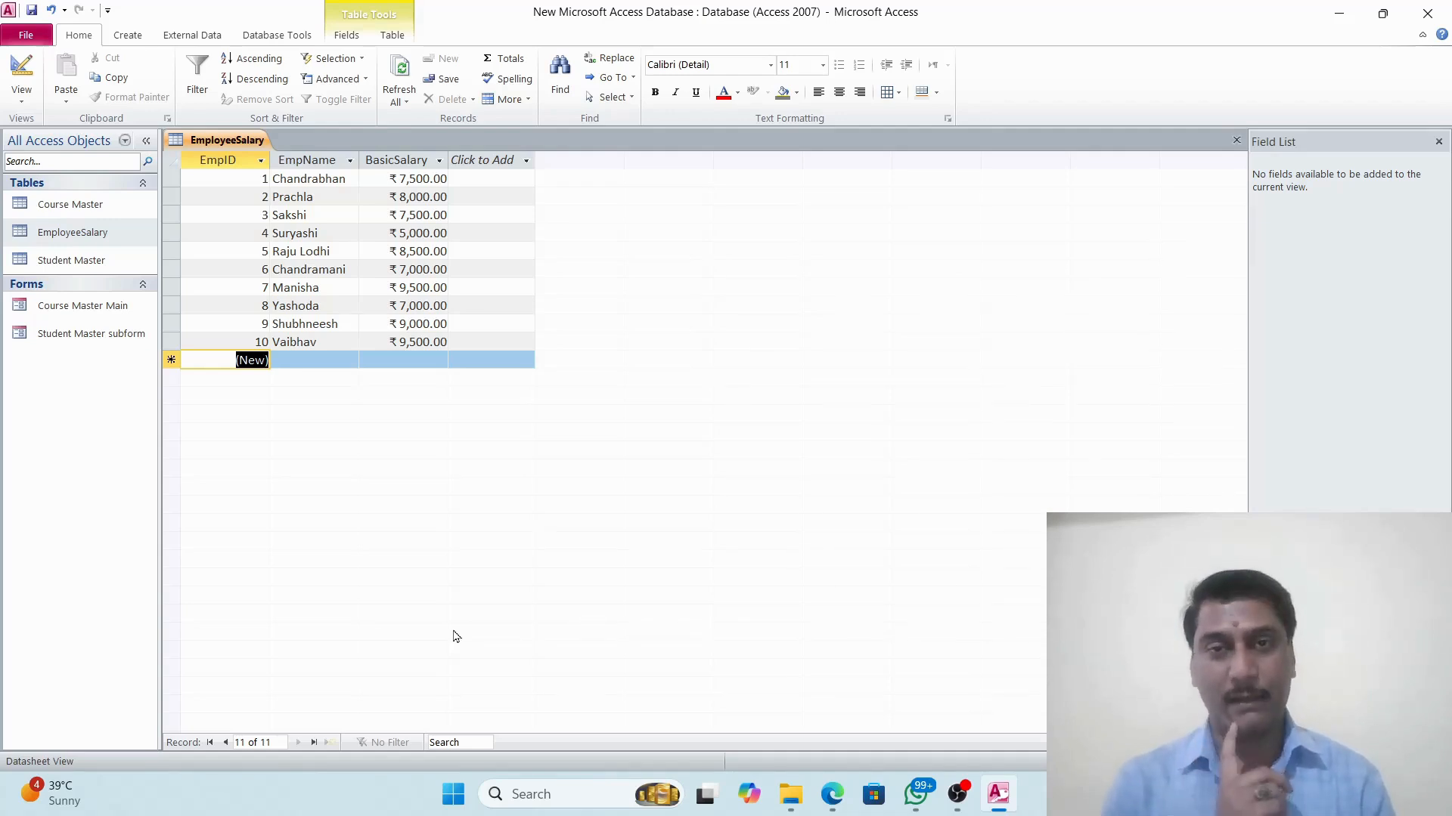
Close all open objects and open the EmployeeSalary table in Design View
{"action": "right_click", "coordinate": [230, 139]}
{"action": "left_click", "coordinate": [202, 139]}
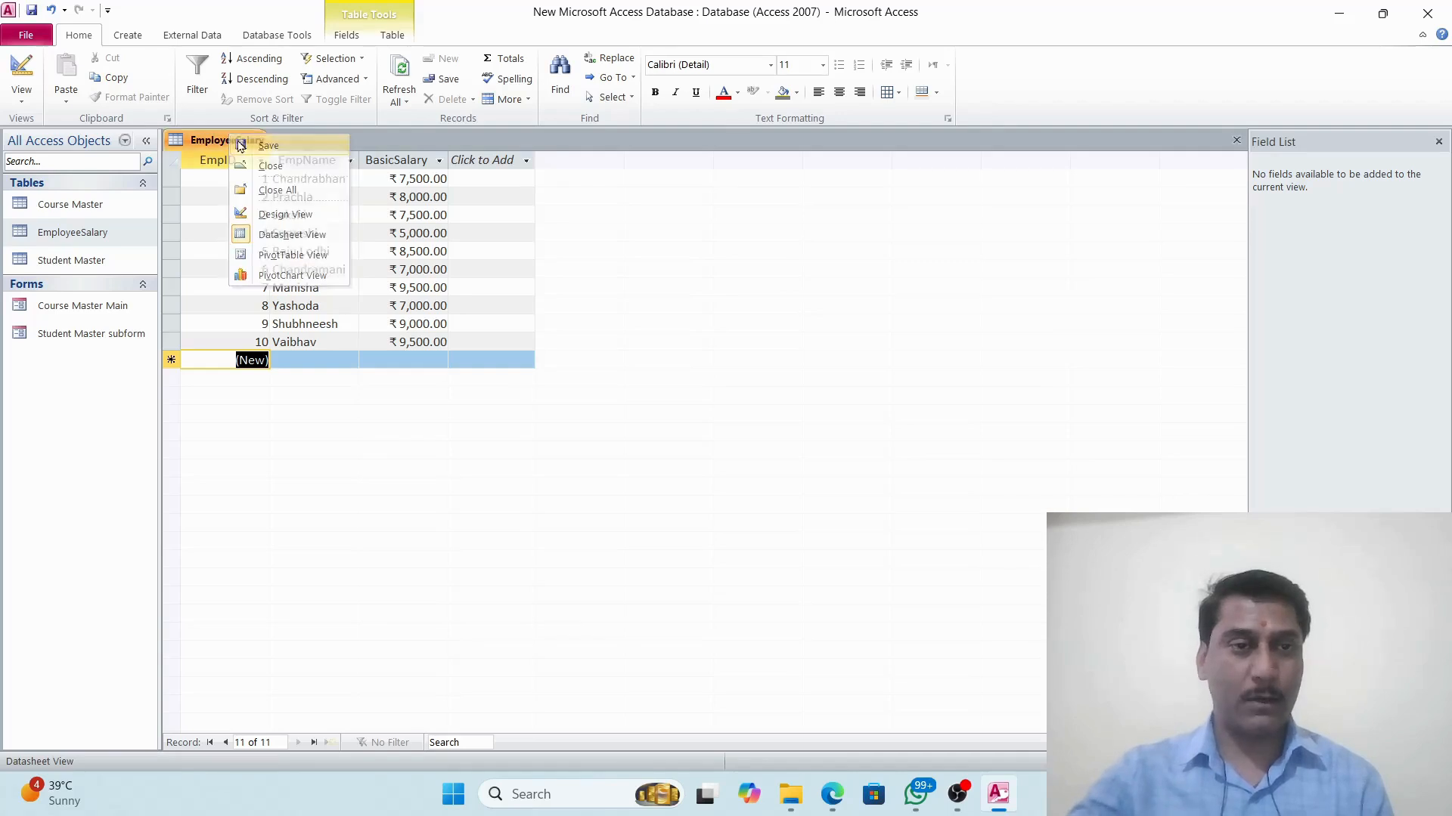
{"action": "right_click", "coordinate": [200, 136]}
{"action": "left_click", "coordinate": [279, 191]}
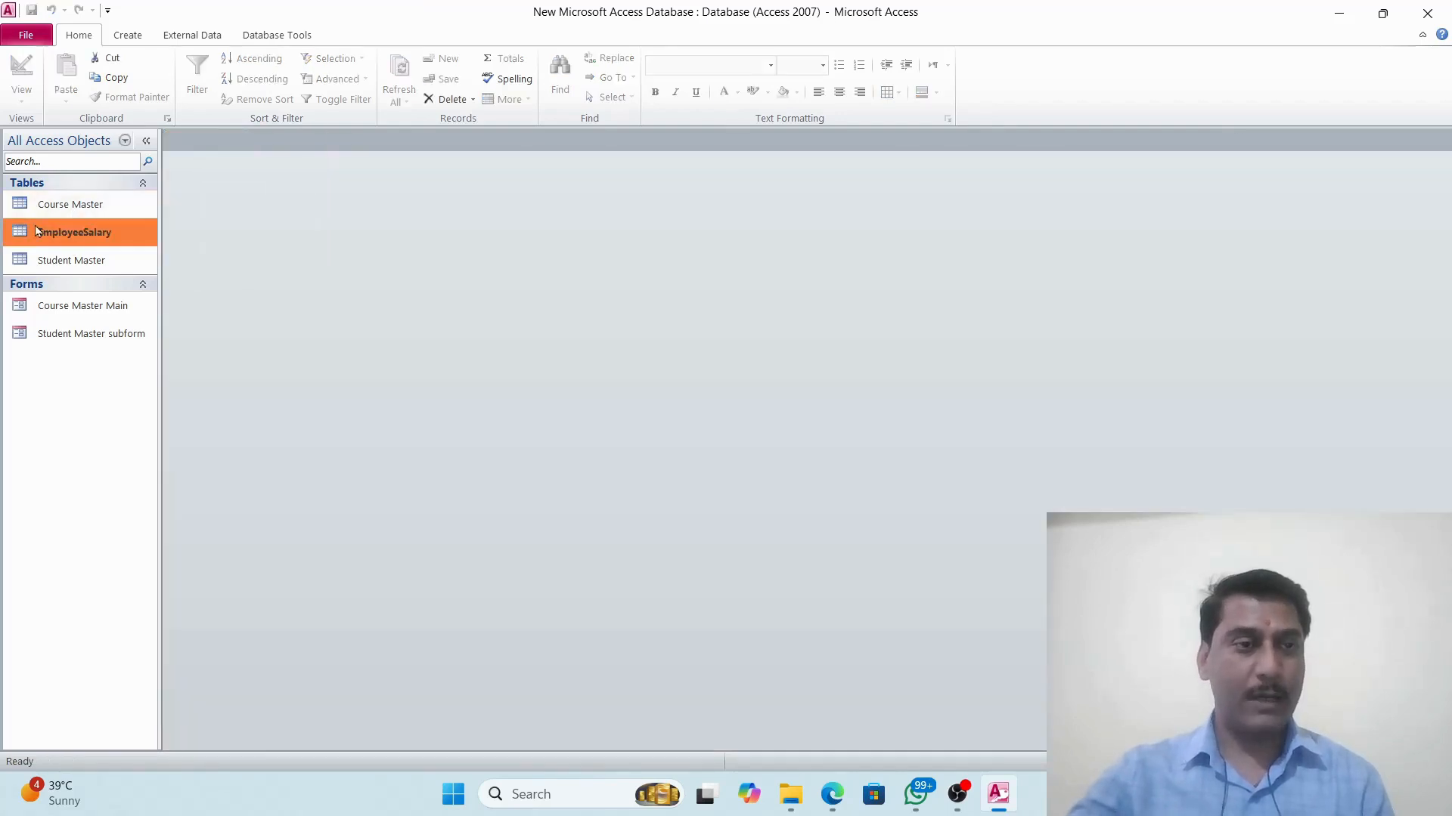
{"action": "right_click", "coordinate": [59, 236]}
{"action": "left_click", "coordinate": [65, 260]}
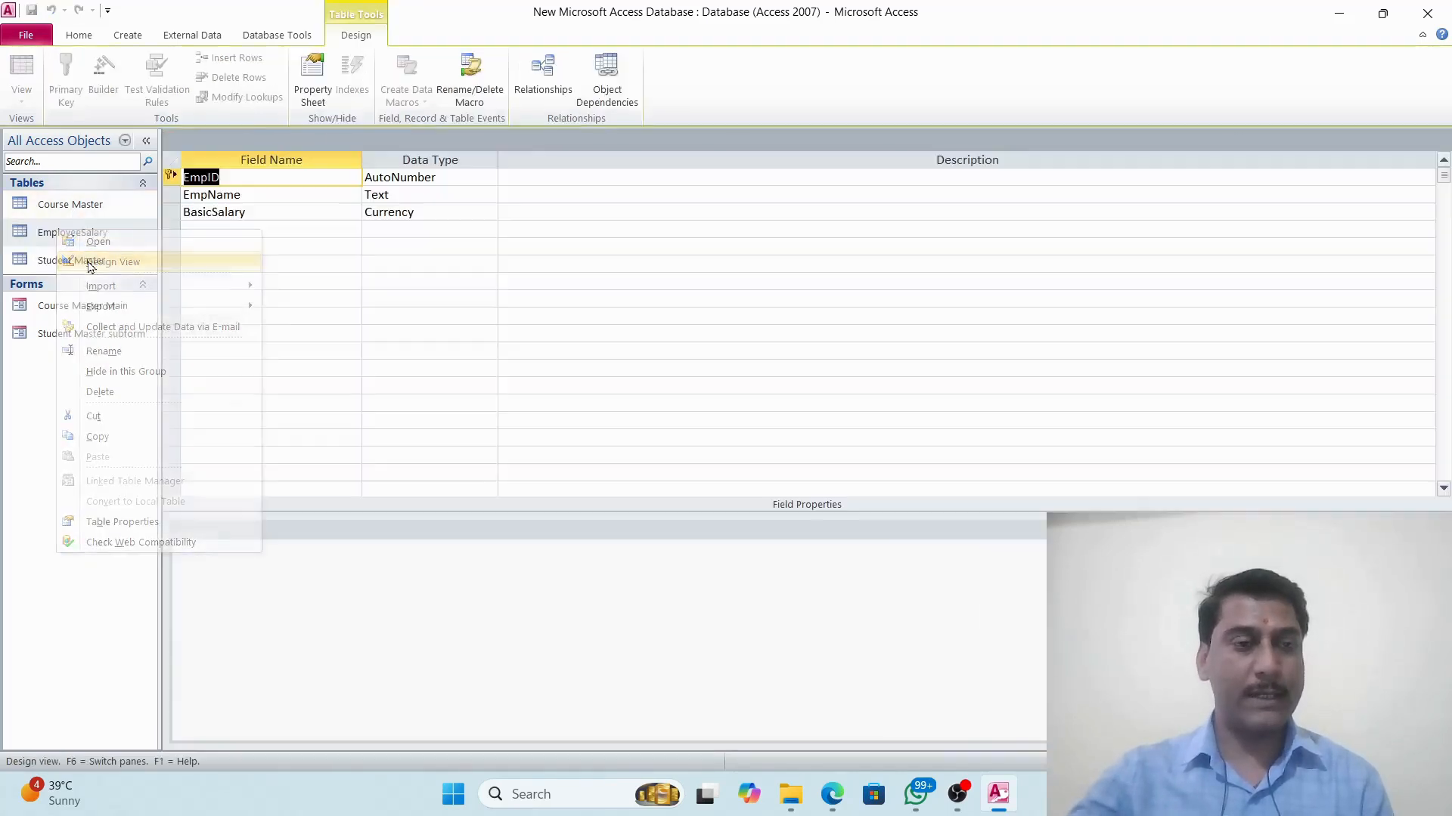
Add a Calculated field named TA to the EmployeeSalary table with the expression [BasicSalary] * 0.05
{"action": "left_click", "coordinate": [217, 226]}
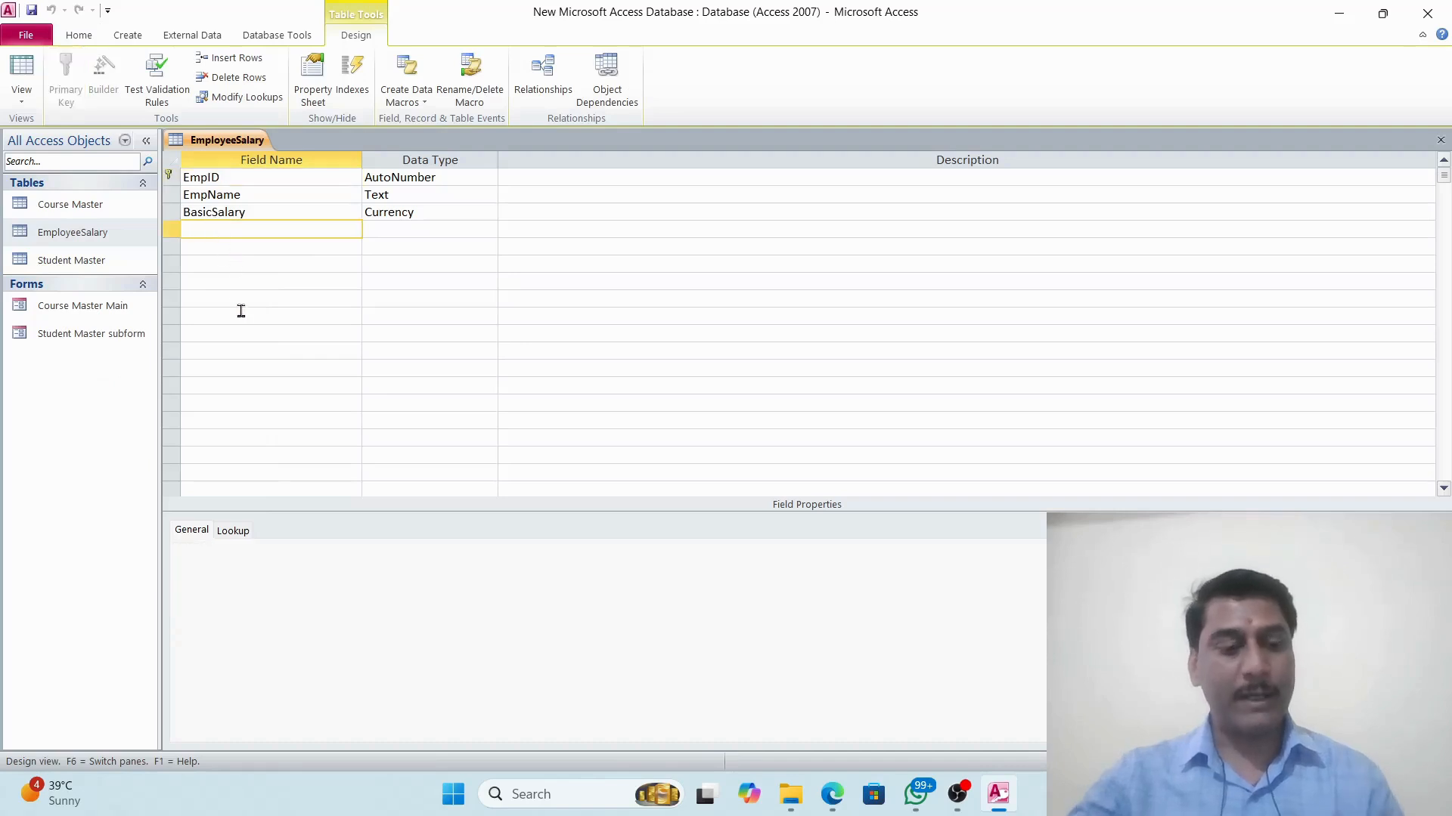
{"action": "type", "text": "TA"}
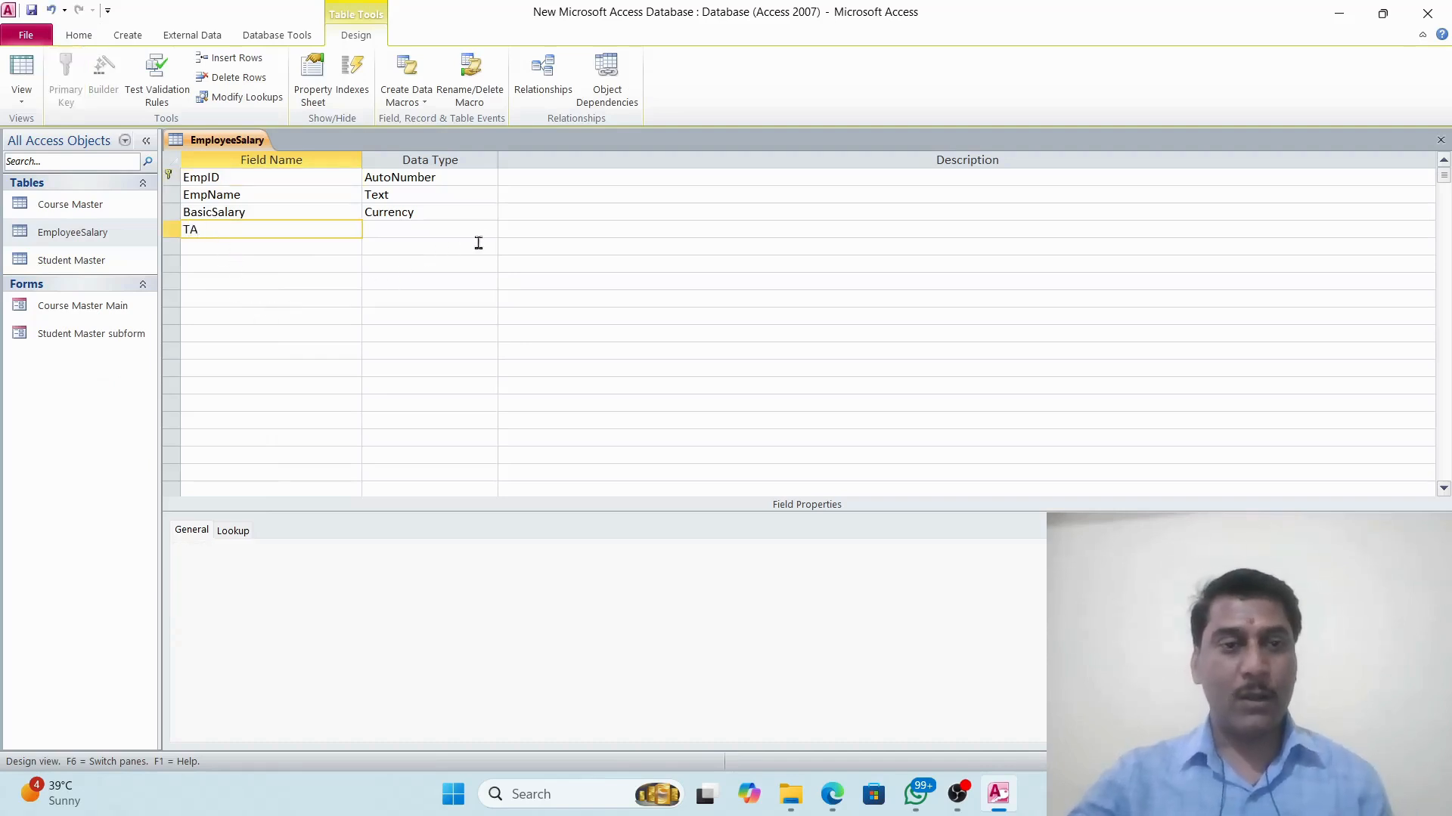
{"action": "left_click", "coordinate": [490, 230]}
{"action": "left_click", "coordinate": [490, 229]}
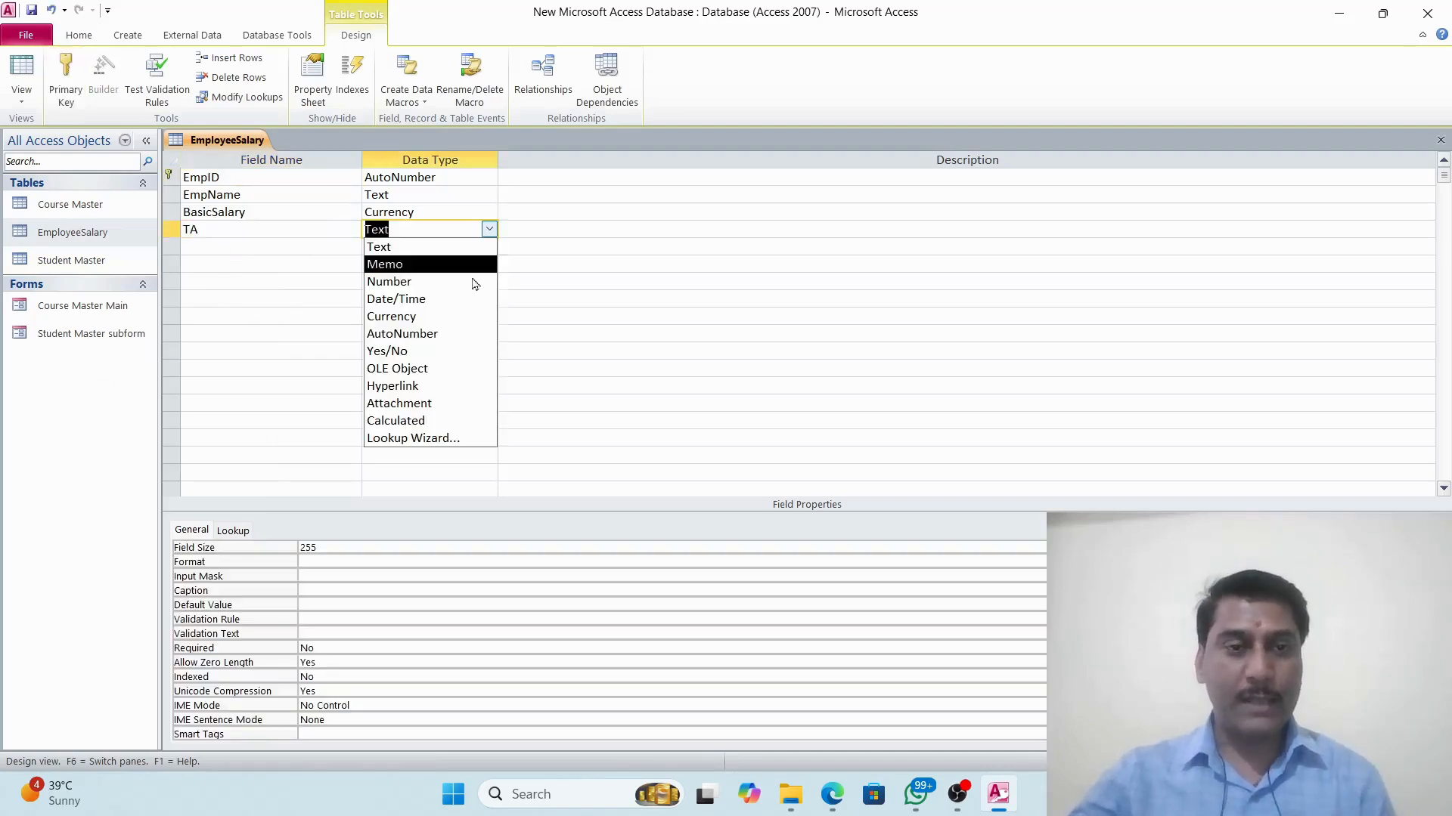
{"action": "left_click", "coordinate": [432, 424]}
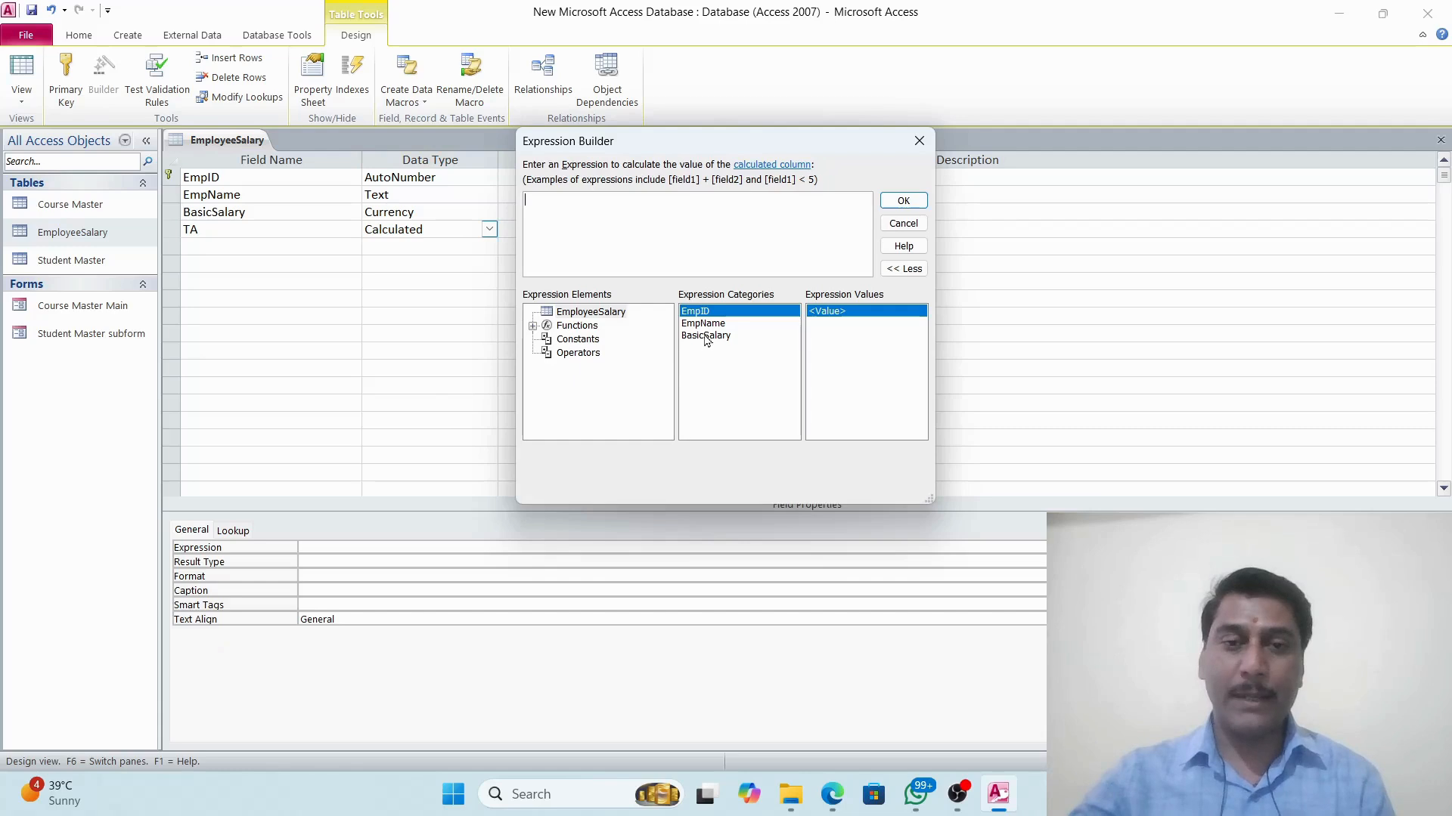
{"action": "double_click", "coordinate": [705, 336]}
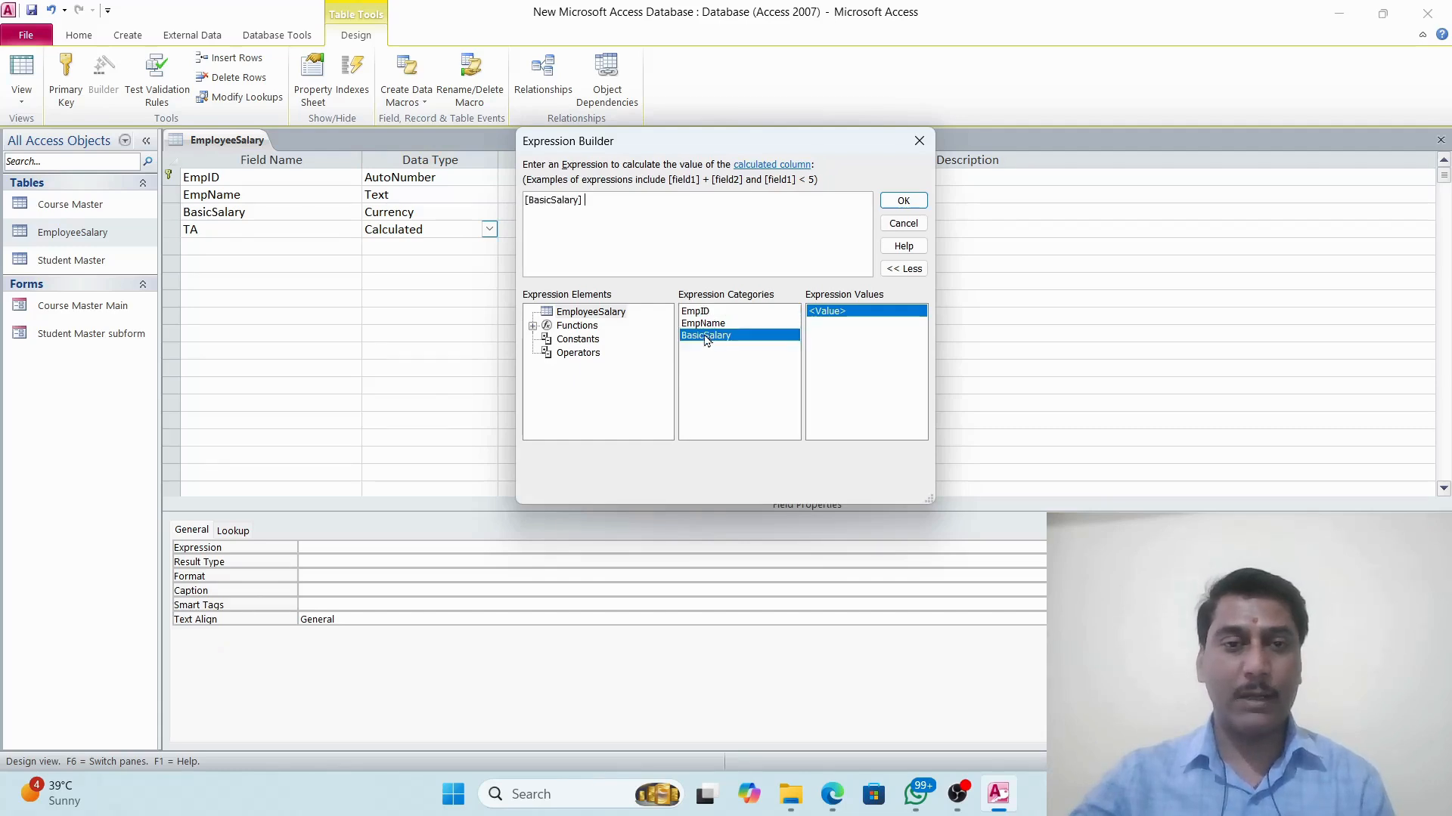
{"action": "type", "text": "*"}
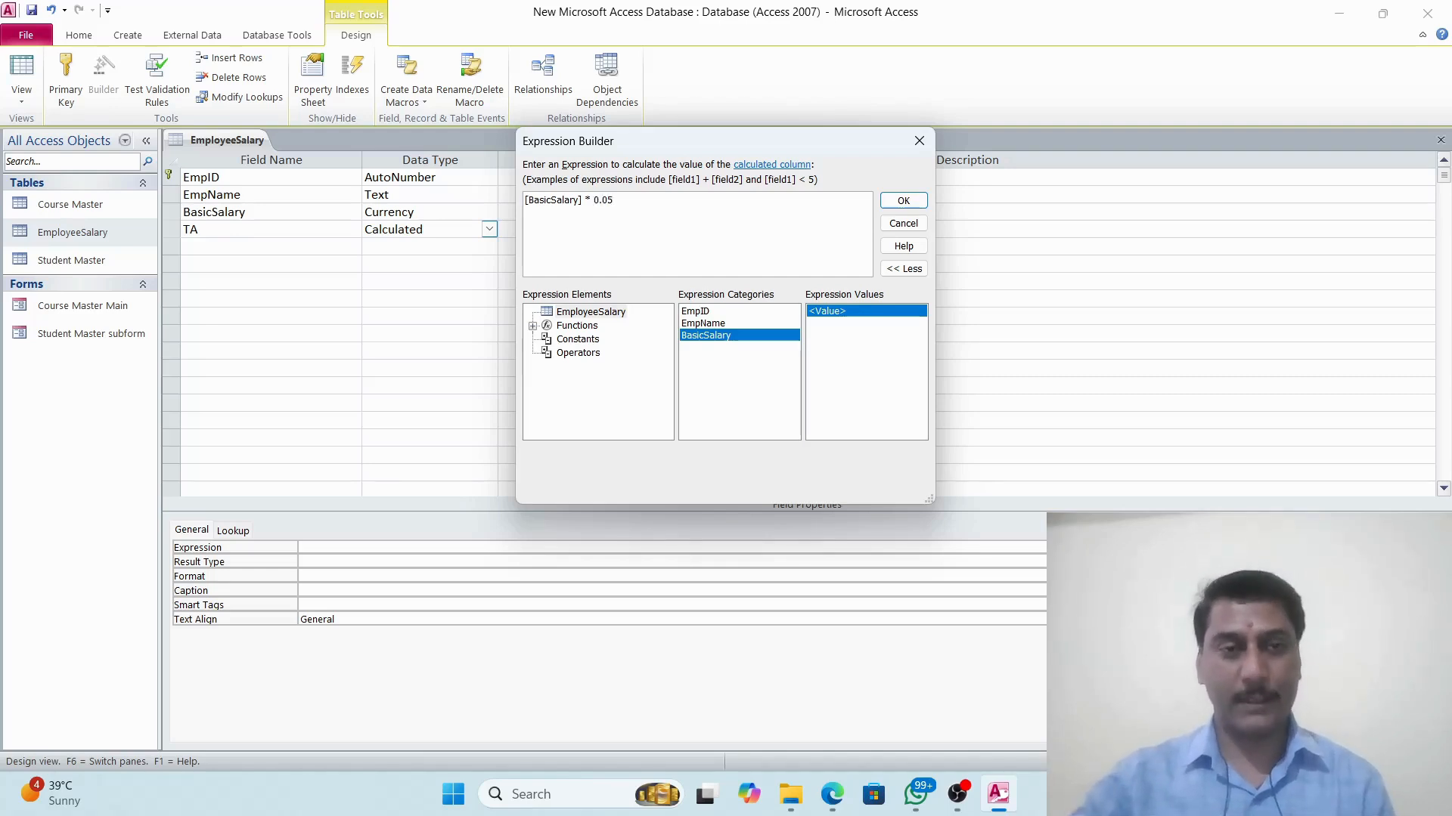
{"action": "left_click", "coordinate": [902, 201]}
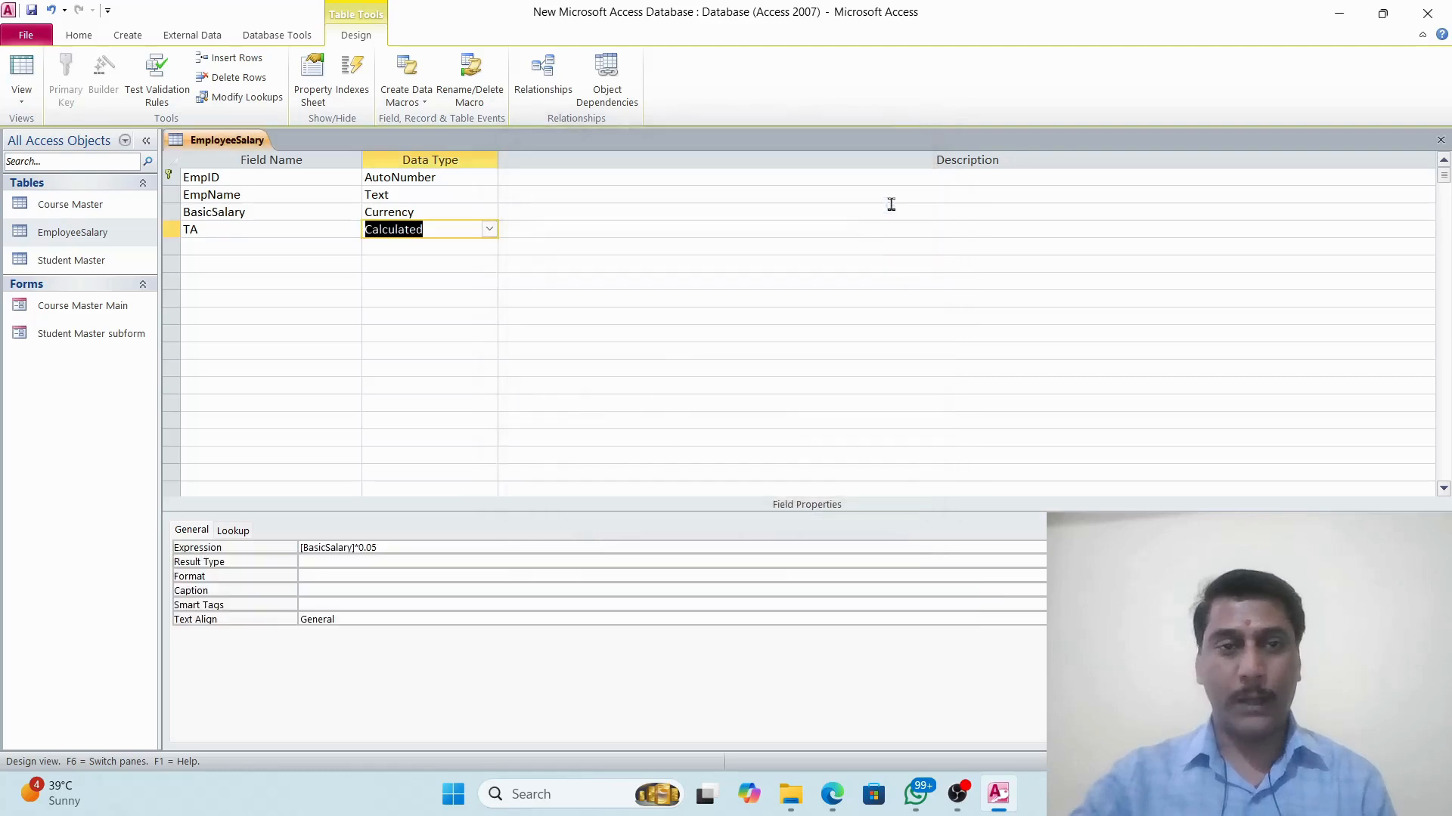
Add a Calculated field named DA below TA with the expression [BasicSalary] * 0.08
{"action": "left_click", "coordinate": [189, 247]}
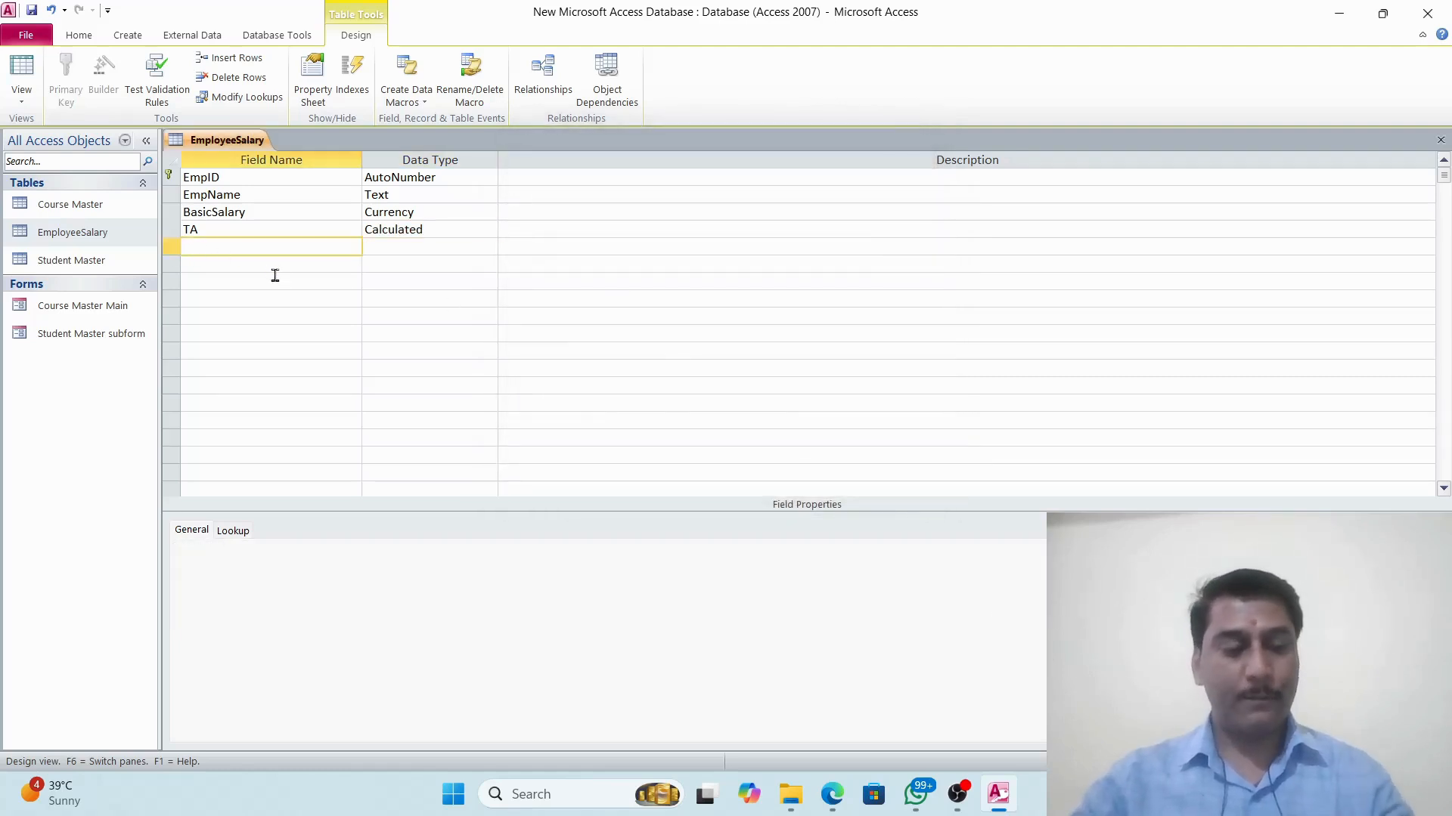
{"action": "type", "text": "DA"}
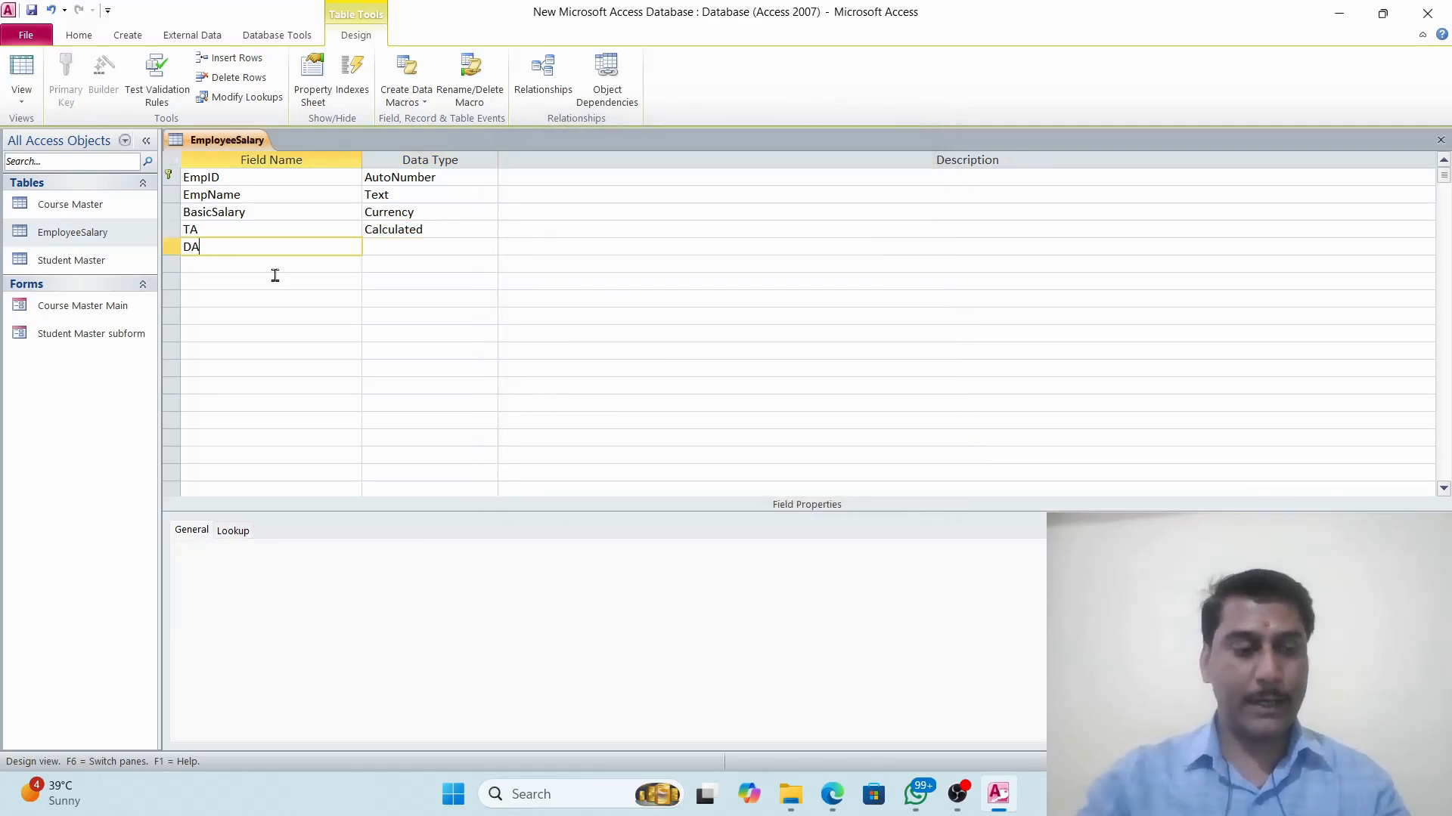
{"action": "key", "text": "Tab"}
{"action": "left_click", "coordinate": [487, 249]}
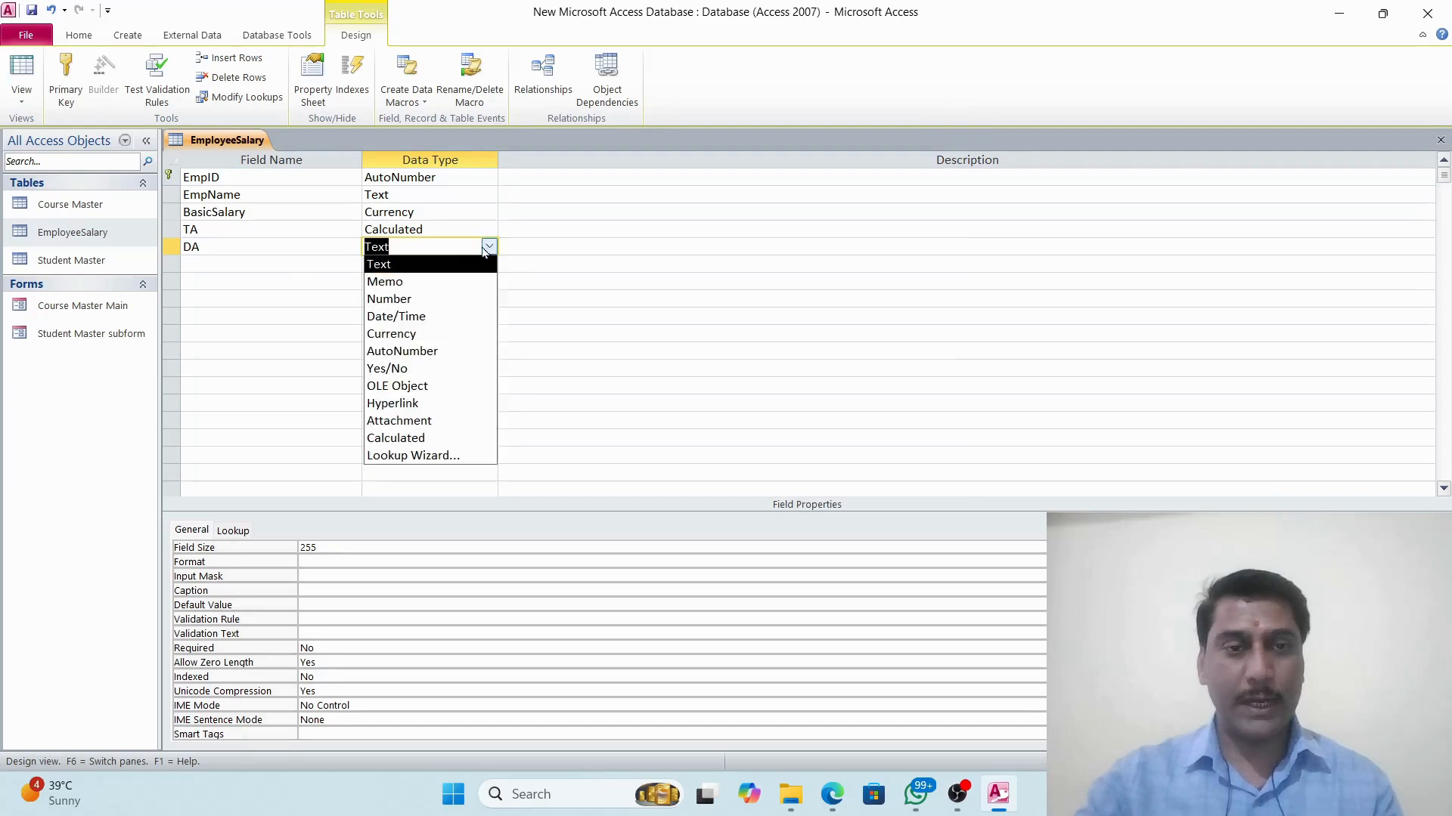
{"action": "left_click", "coordinate": [401, 440]}
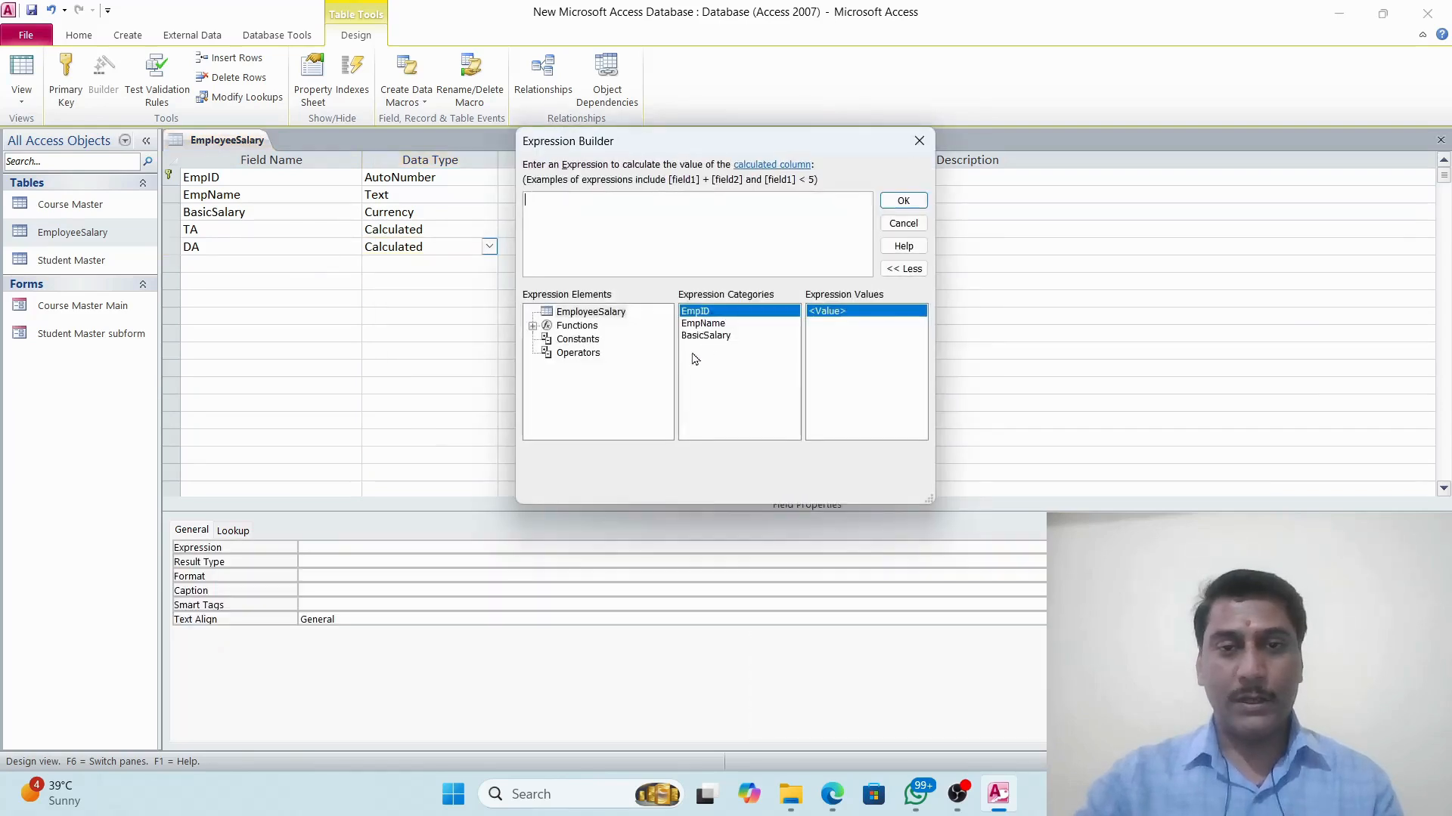
{"action": "double_click", "coordinate": [698, 337]}
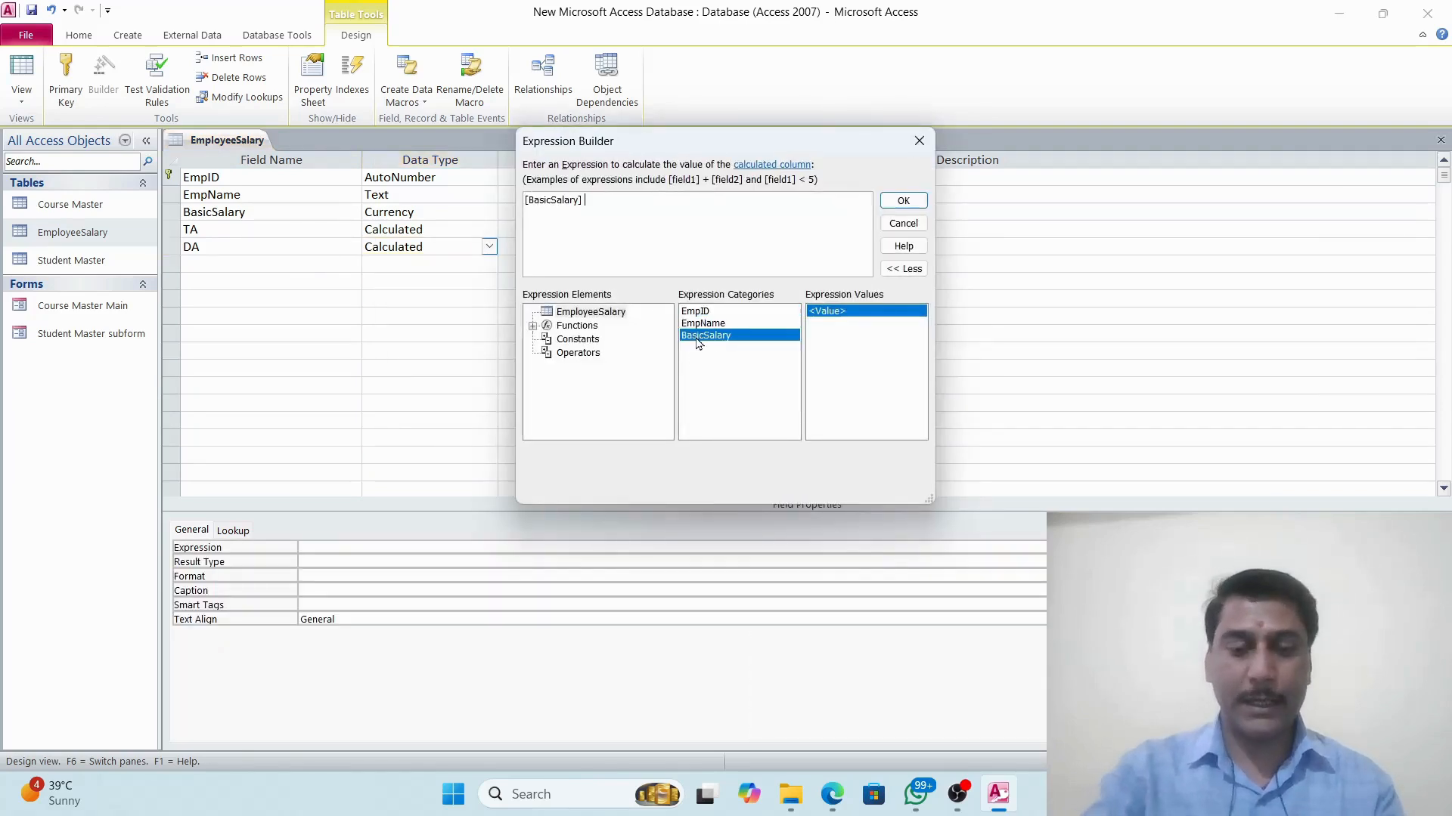
{"action": "type", "text": "* "}
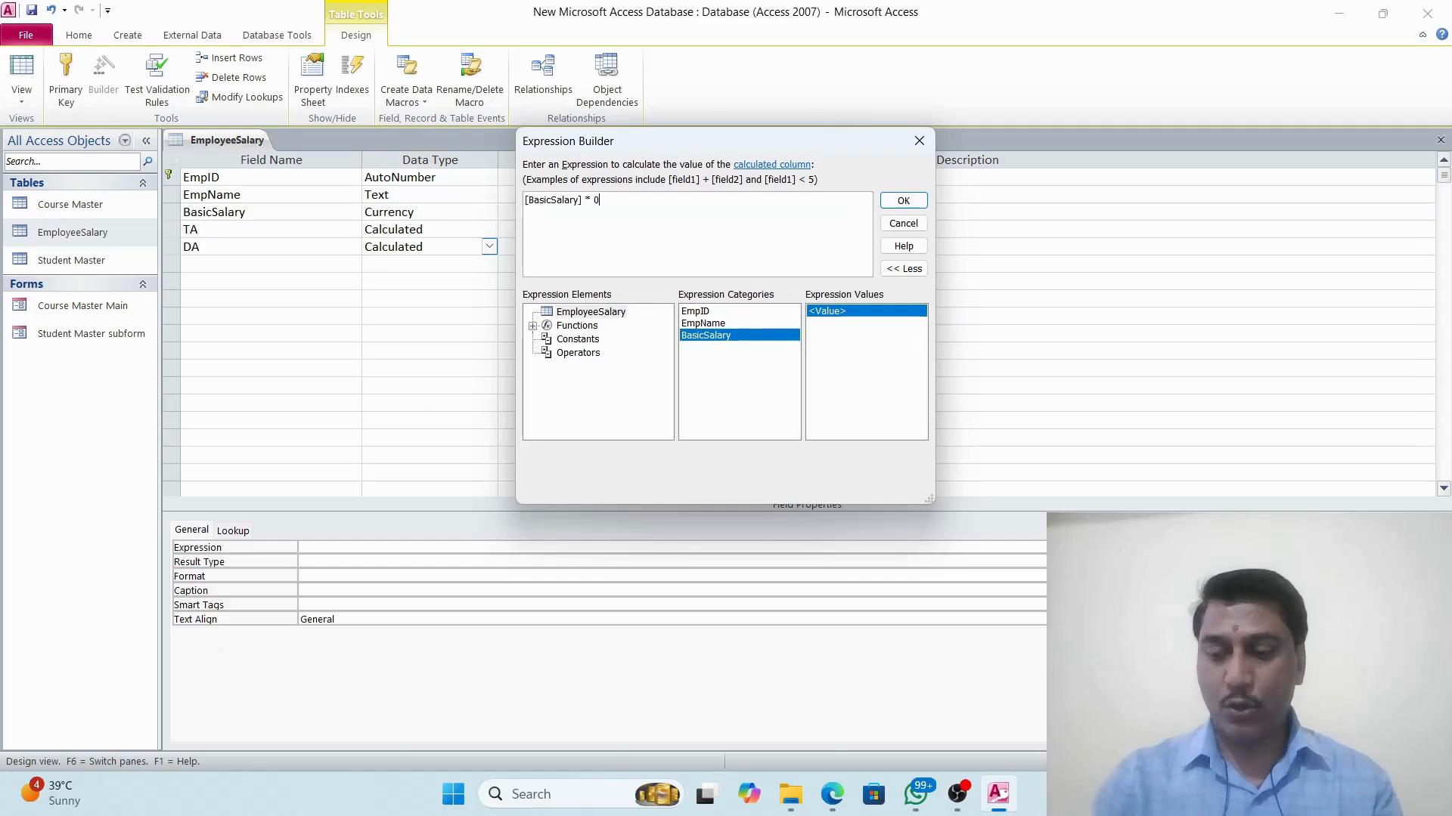
{"action": "type", "text": "0.08"}
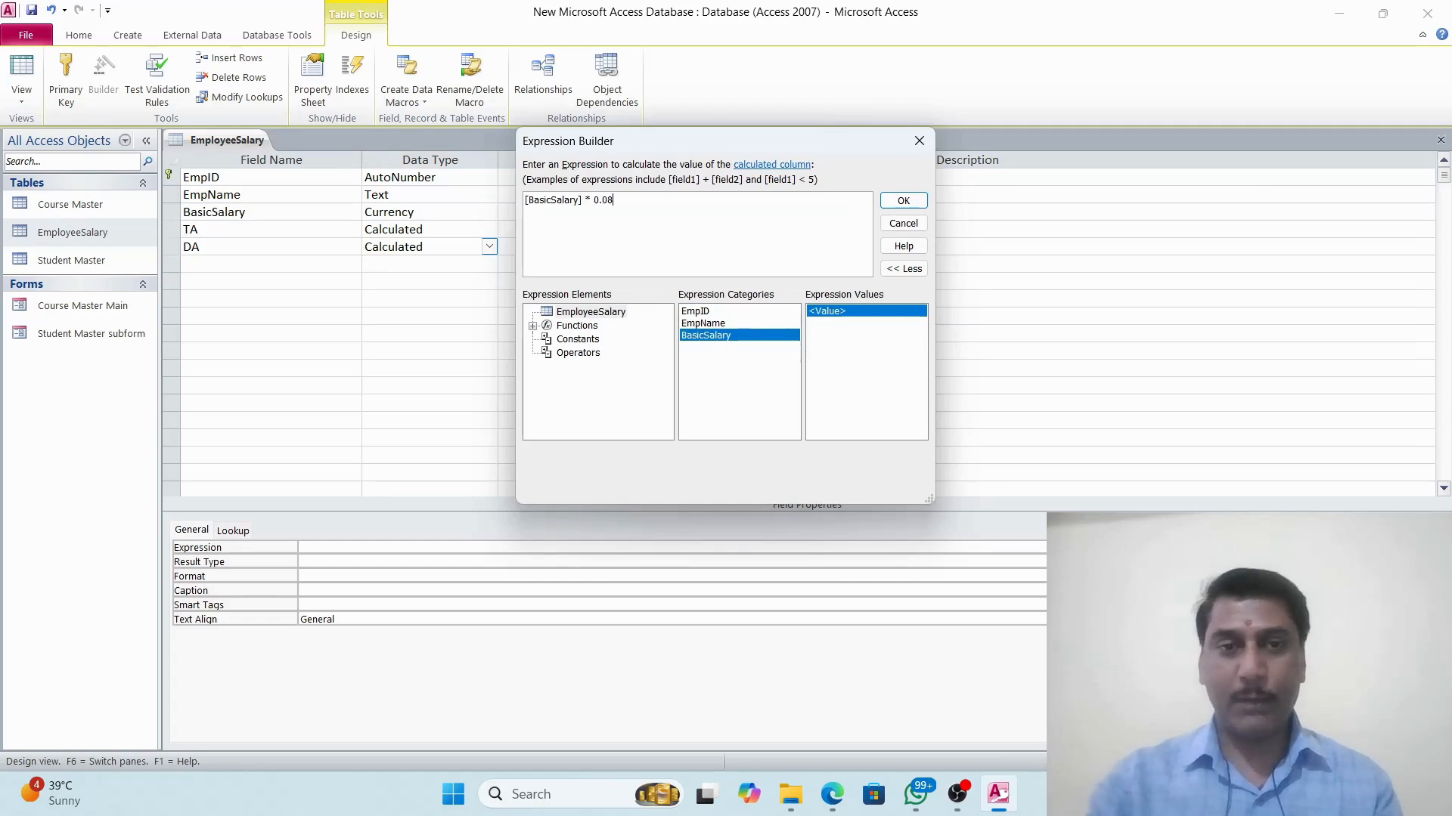
{"action": "left_click", "coordinate": [902, 200]}
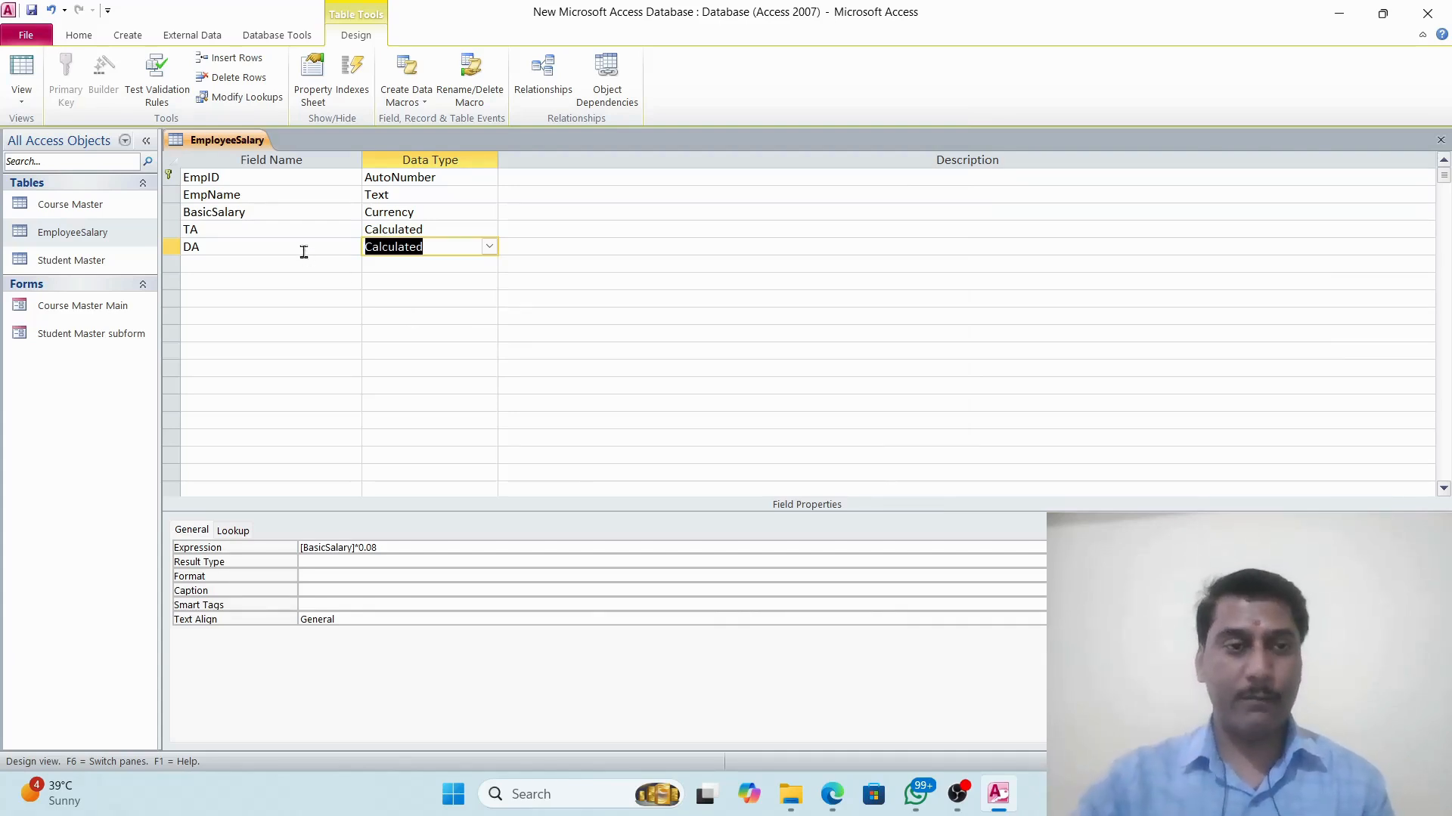
Add a Calculated field named HRA below DA with the expression [BasicSalary] * 0.12
{"action": "left_click", "coordinate": [194, 262]}
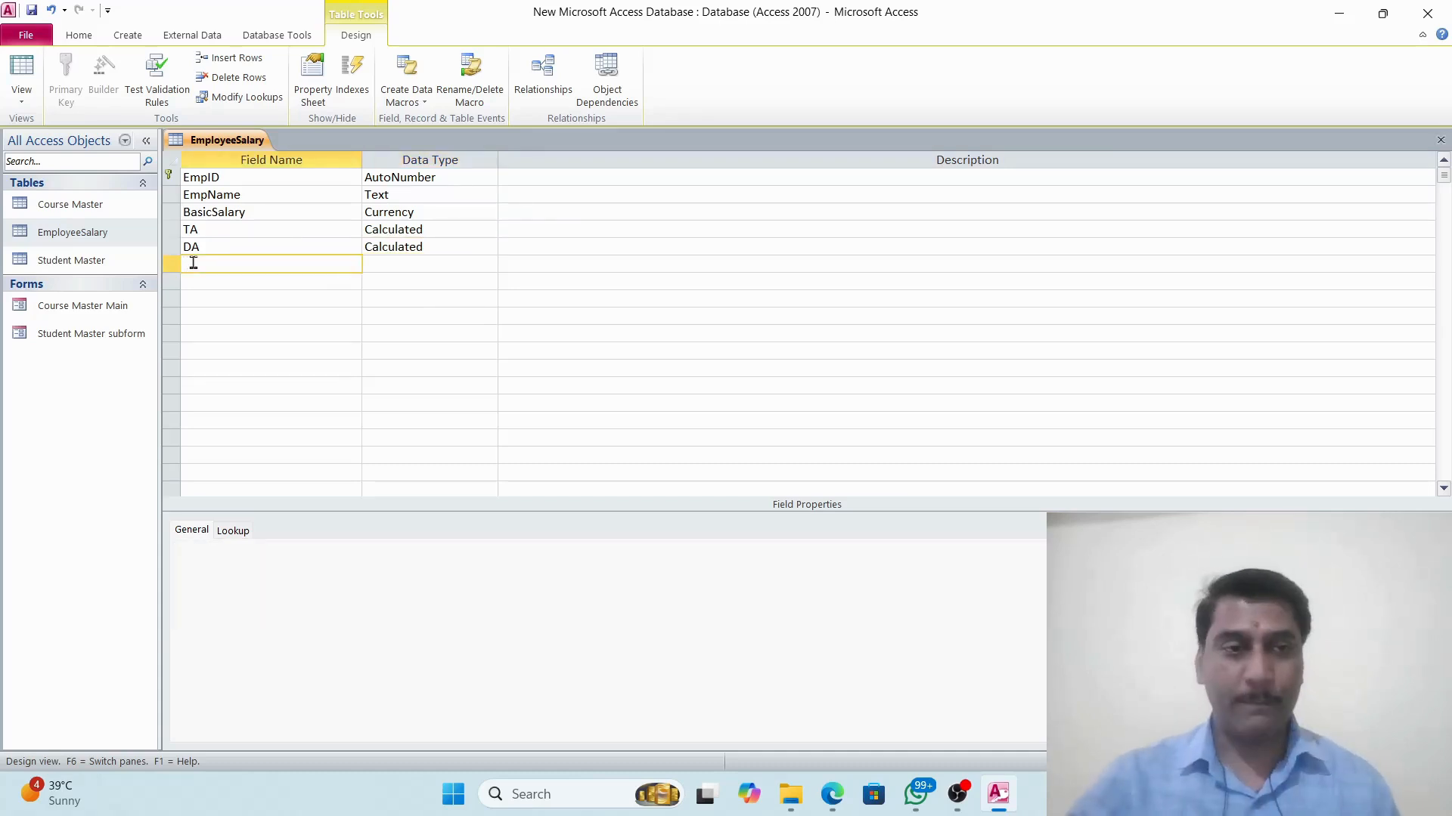
{"action": "type", "text": "HRA"}
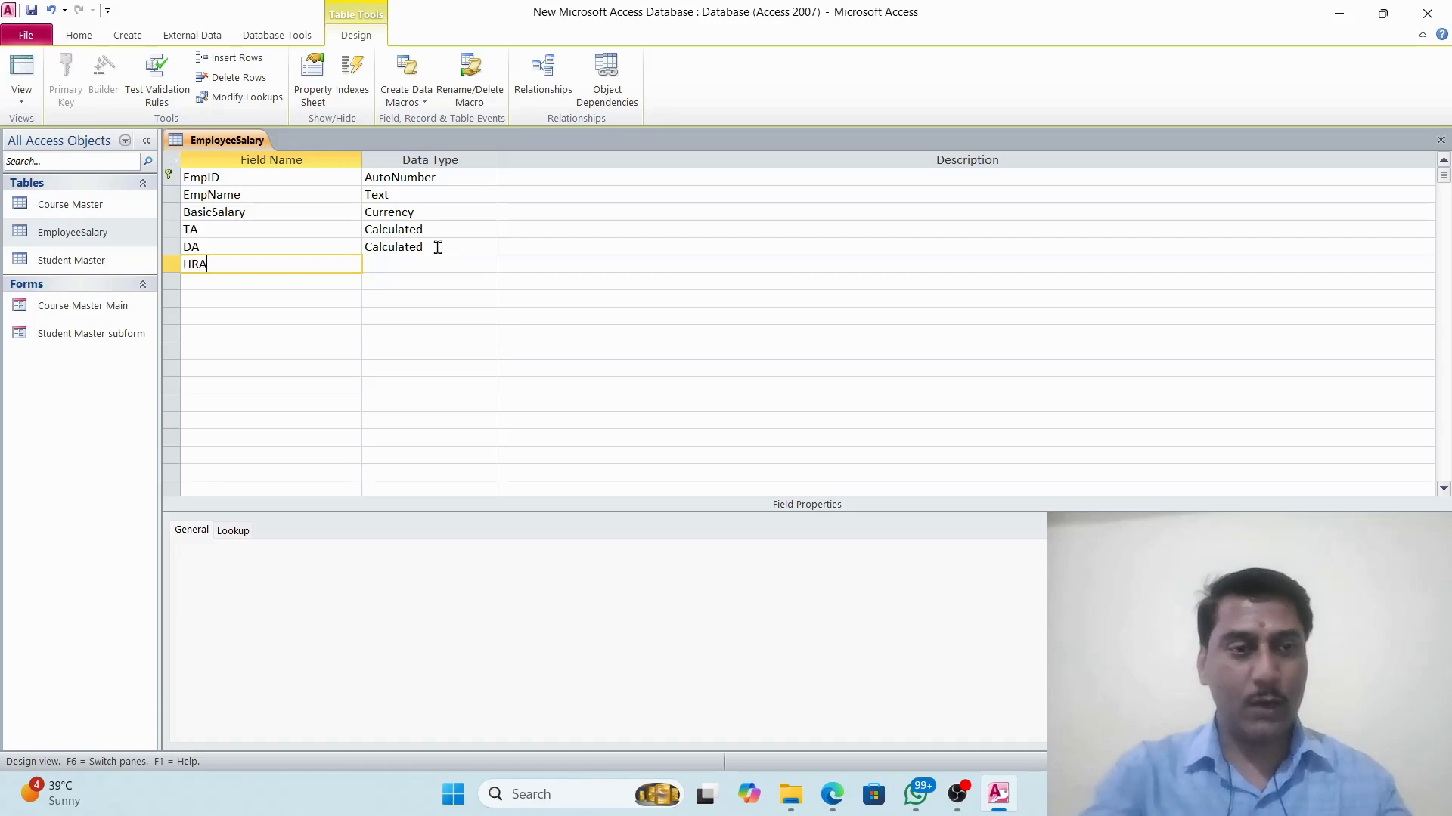
{"action": "left_click", "coordinate": [449, 264]}
{"action": "left_click", "coordinate": [489, 264]}
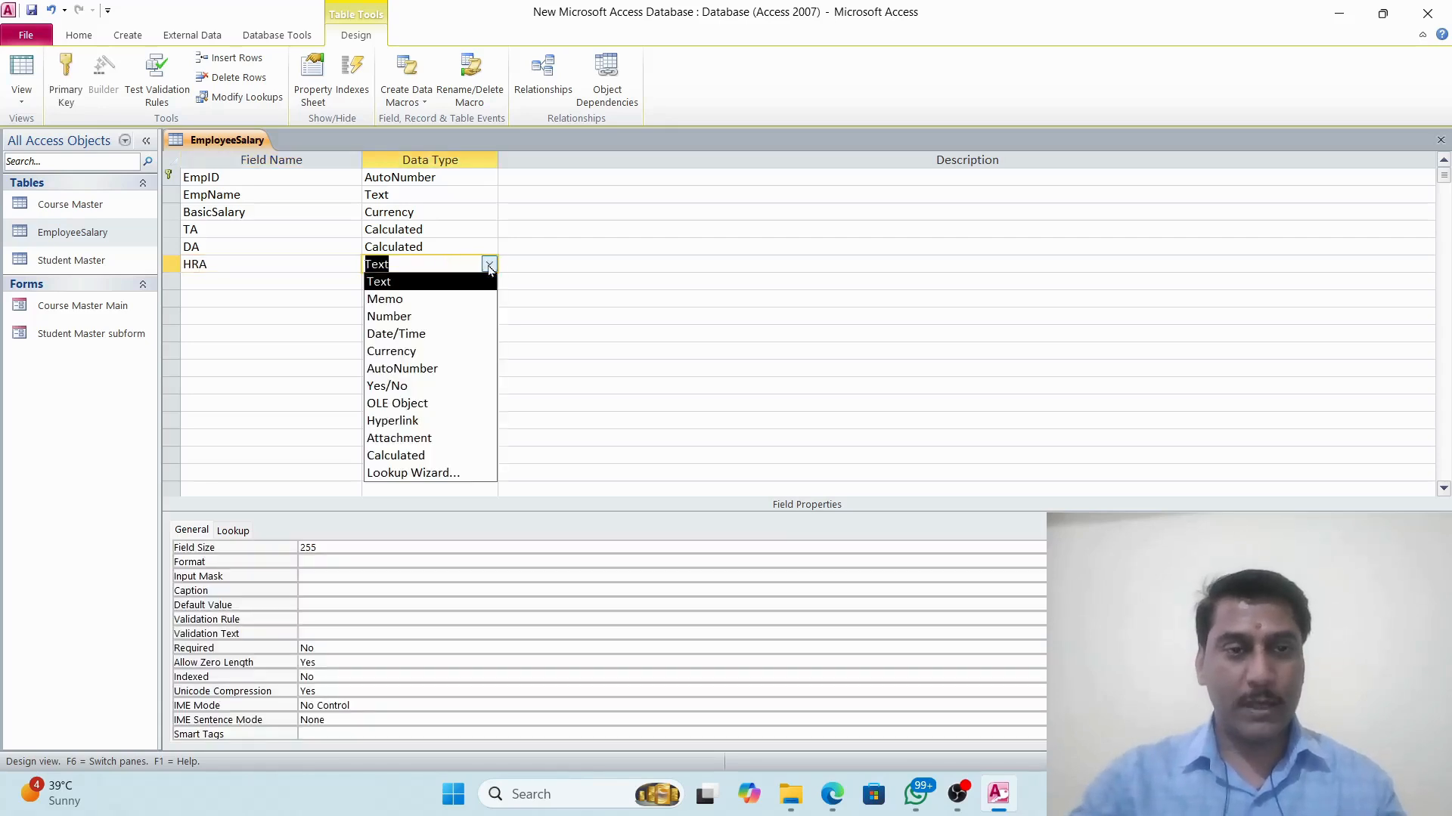
{"action": "left_click", "coordinate": [412, 455]}
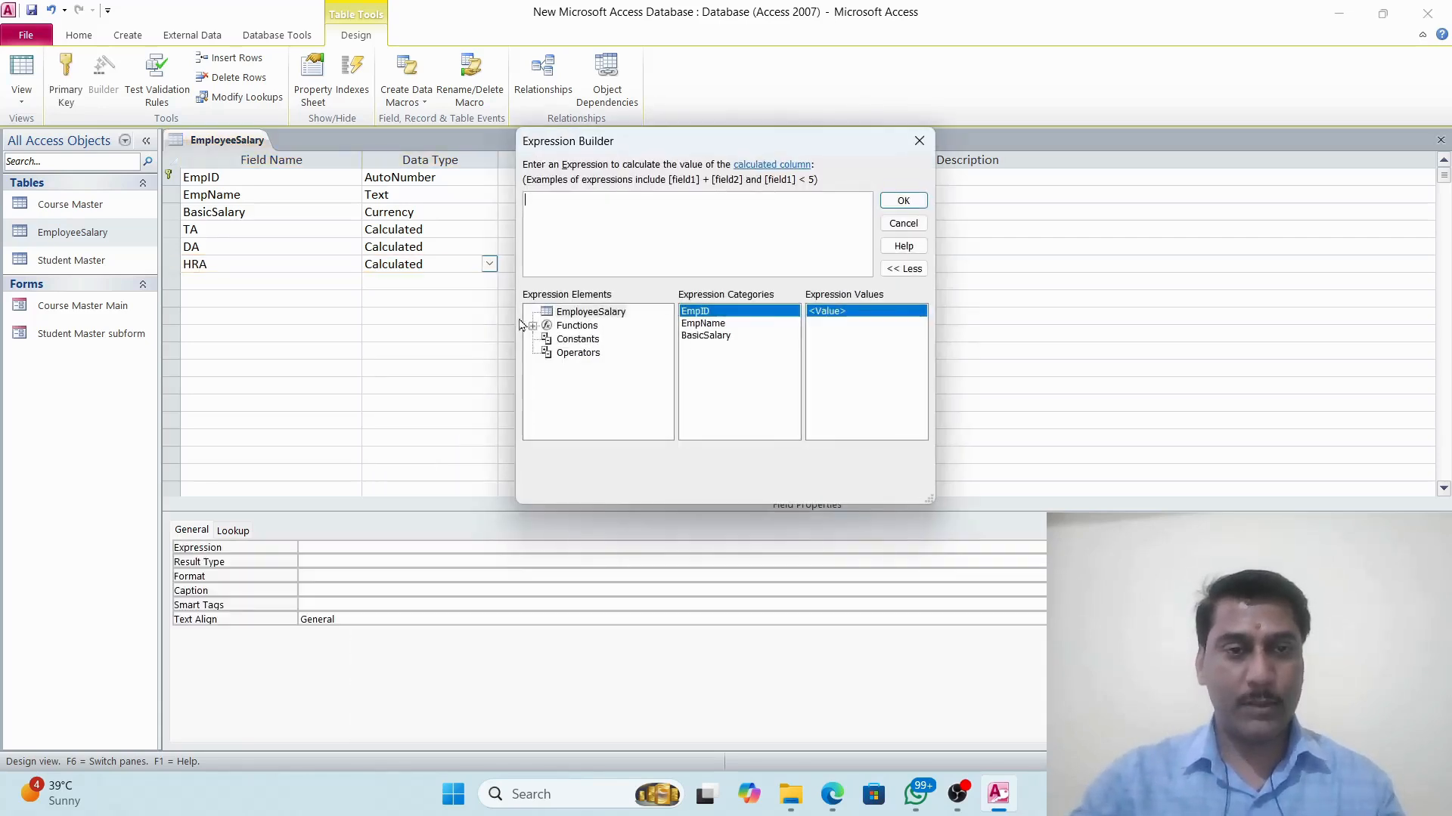
{"action": "double_click", "coordinate": [704, 336]}
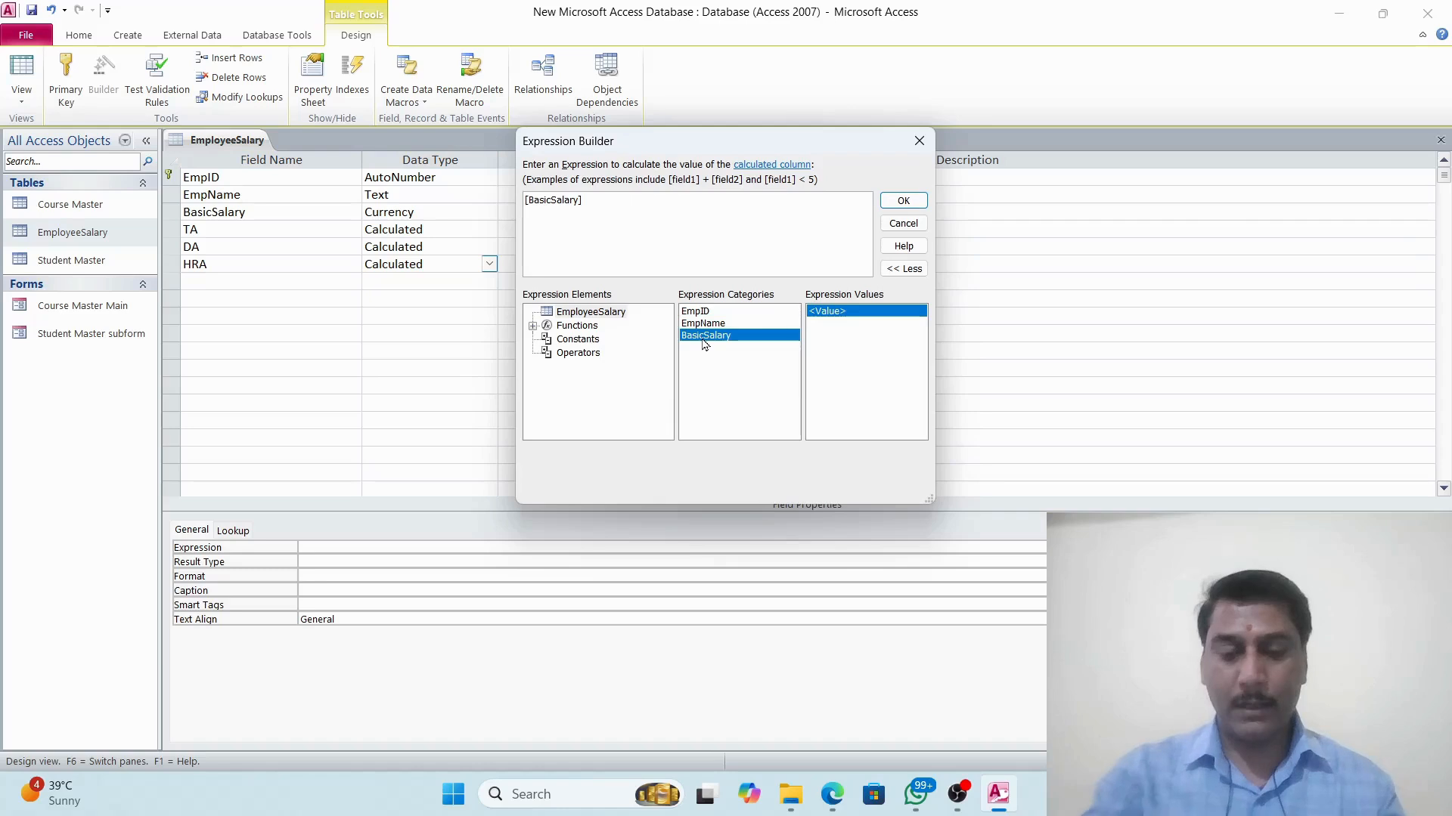
{"action": "type", "text": "*"}
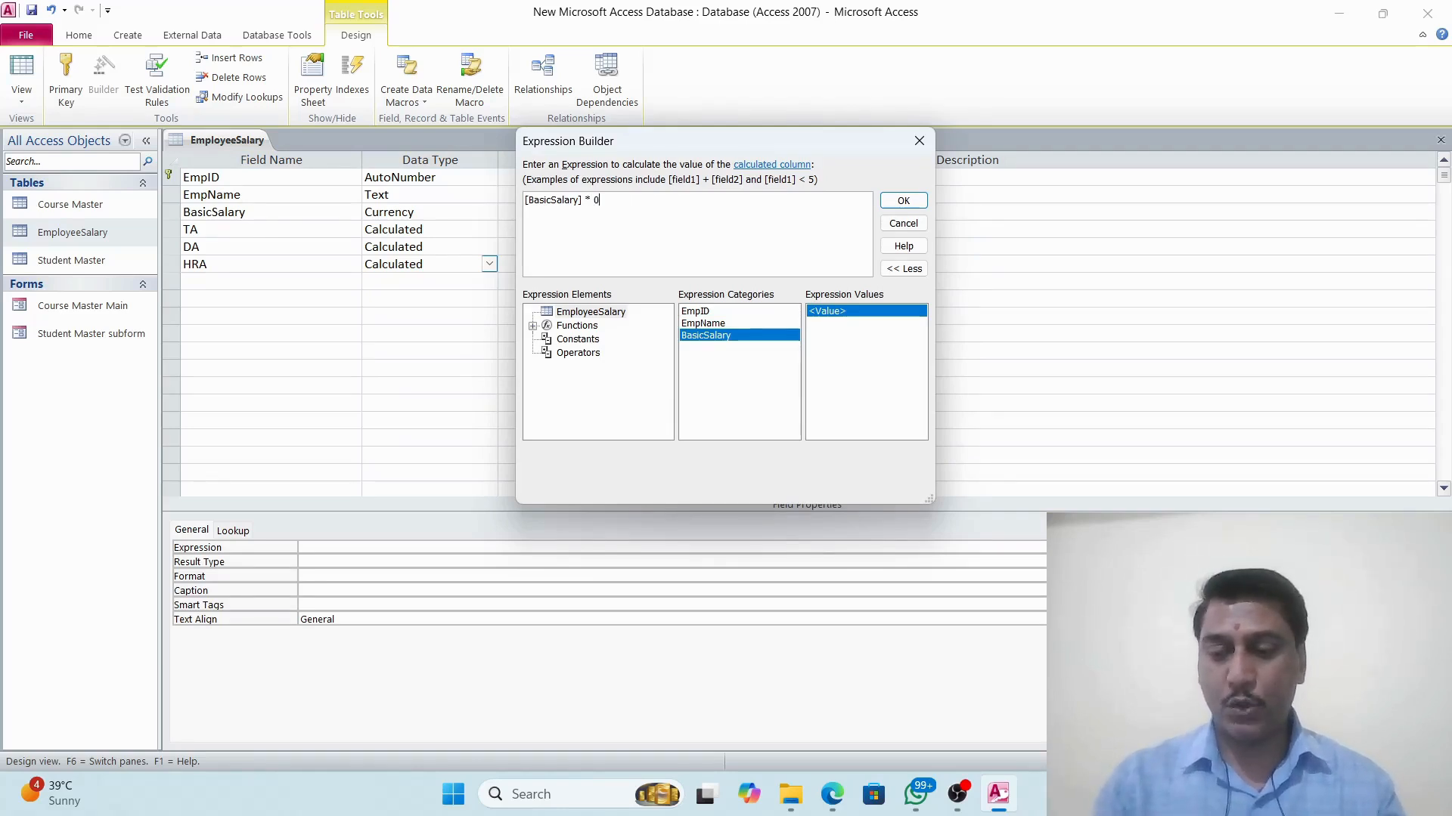
{"action": "type", "text": " 0.12"}
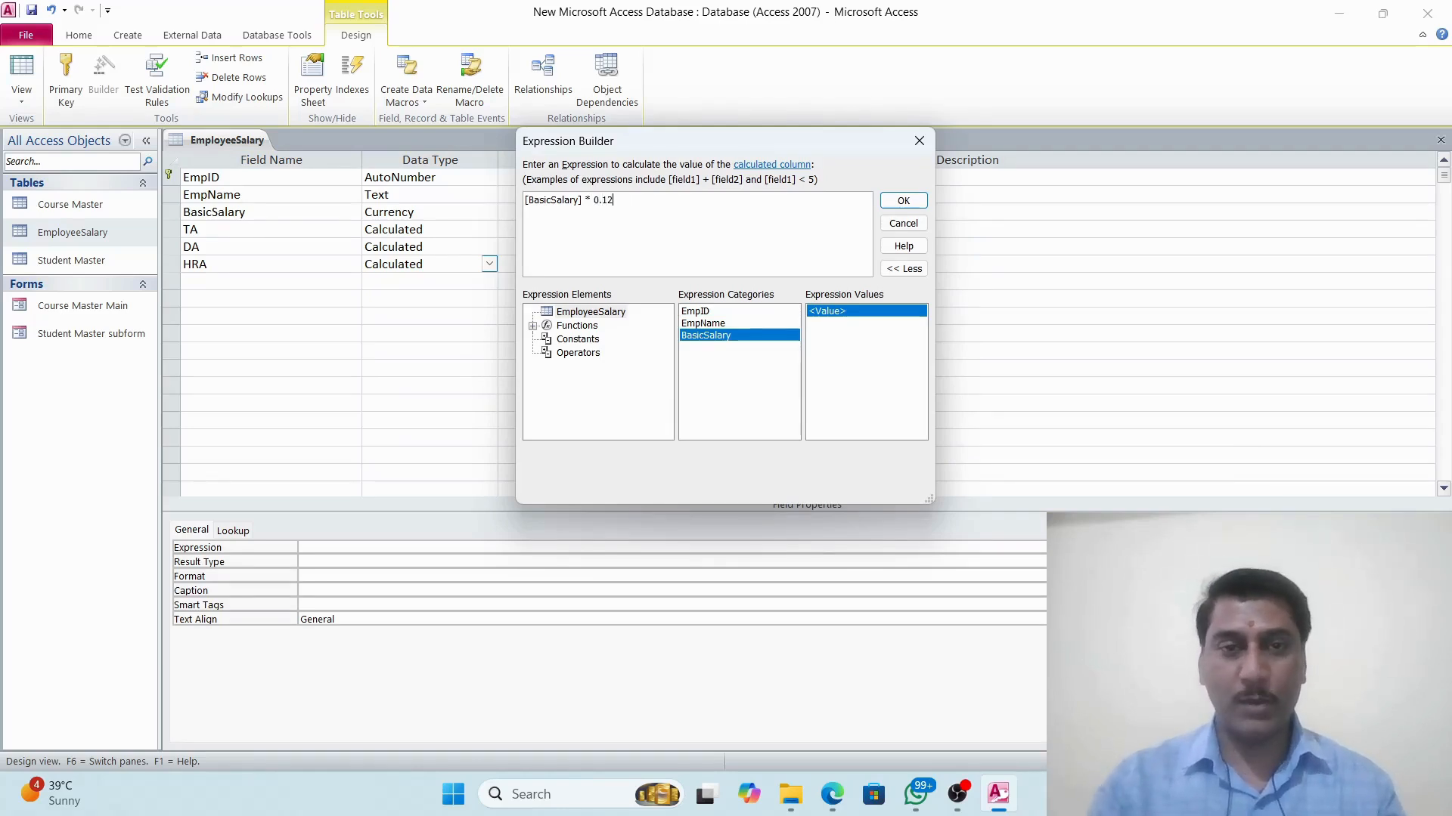
{"action": "left_click", "coordinate": [905, 201]}
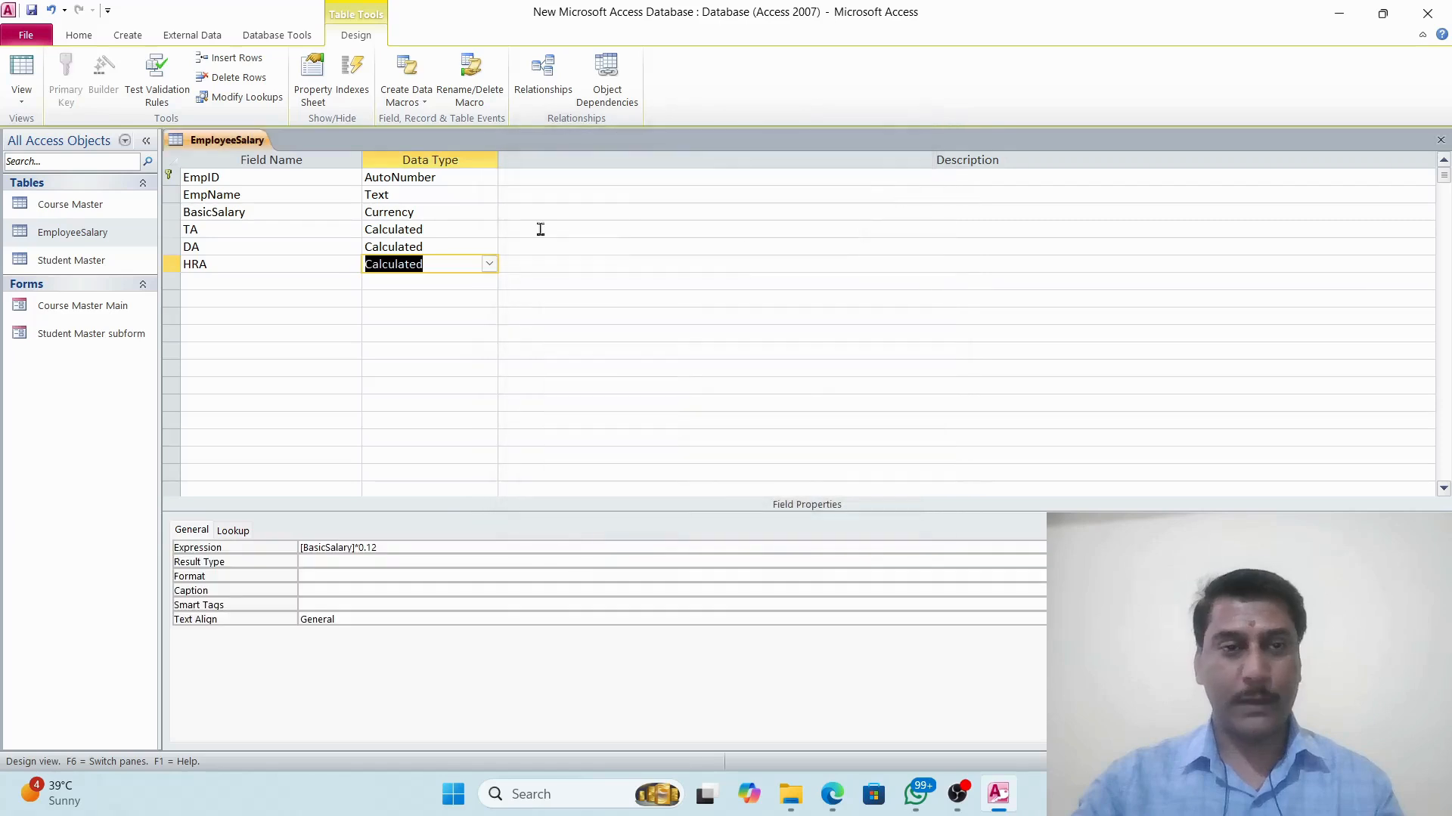
Try to add a Calculated field named Net Salary below HRA, cancelling its expression
{"action": "left_click", "coordinate": [193, 283]}
{"action": "type", "text": "Ne"}
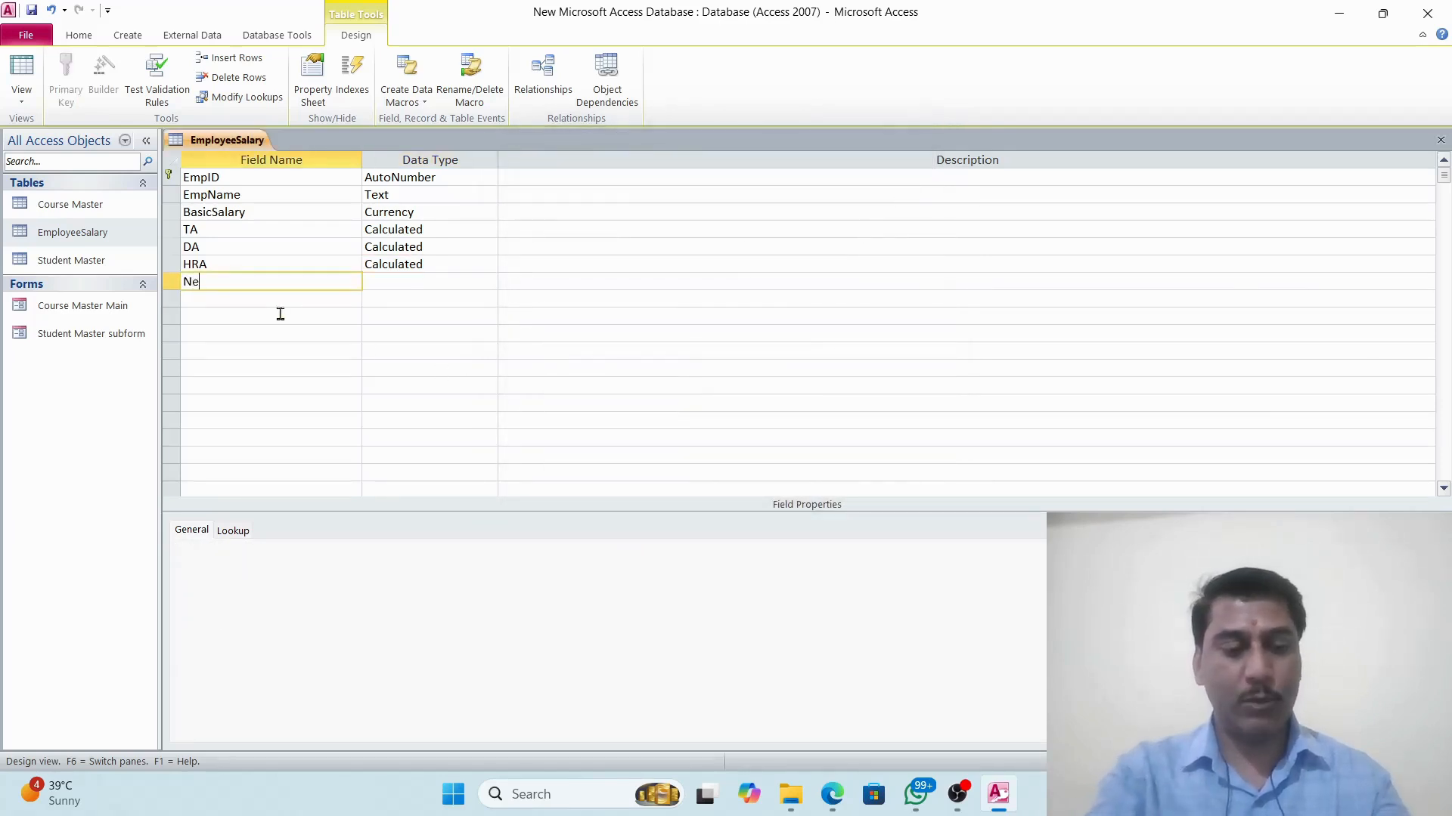
{"action": "type", "text": "t Sala"}
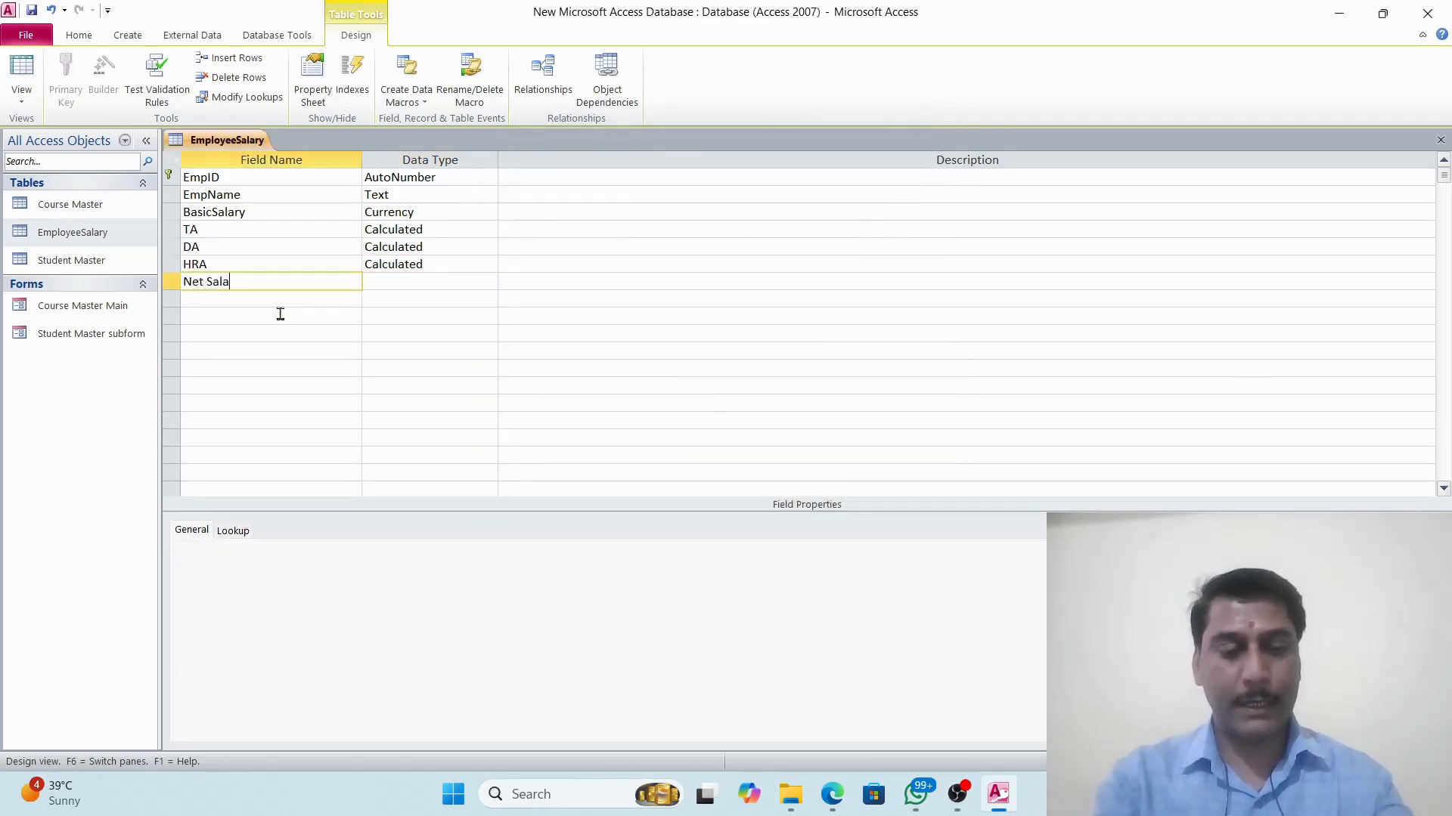
{"action": "type", "text": "ry"}
{"action": "key", "text": "Tab"}
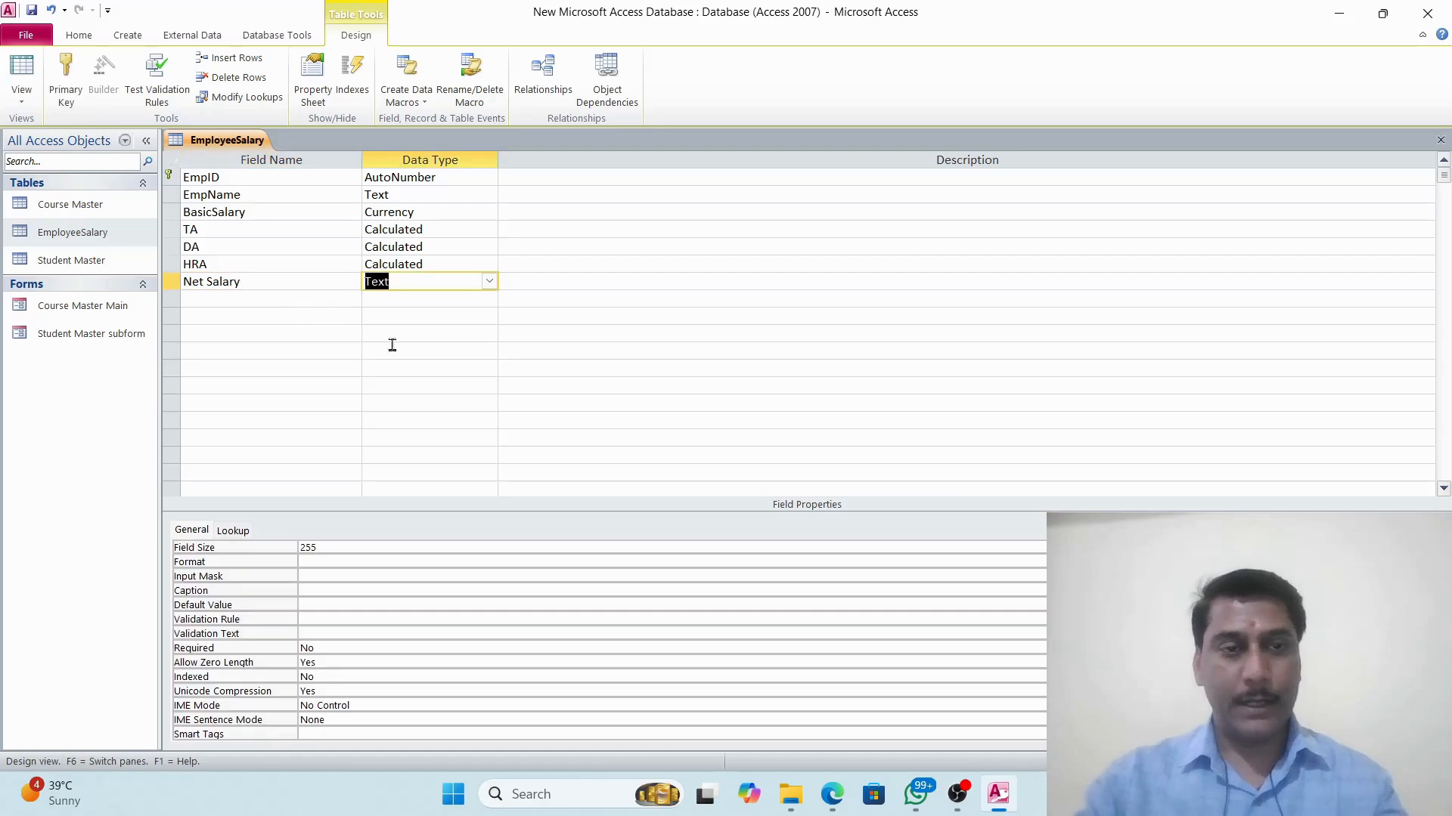
{"action": "left_click", "coordinate": [490, 282]}
{"action": "left_click", "coordinate": [427, 472]}
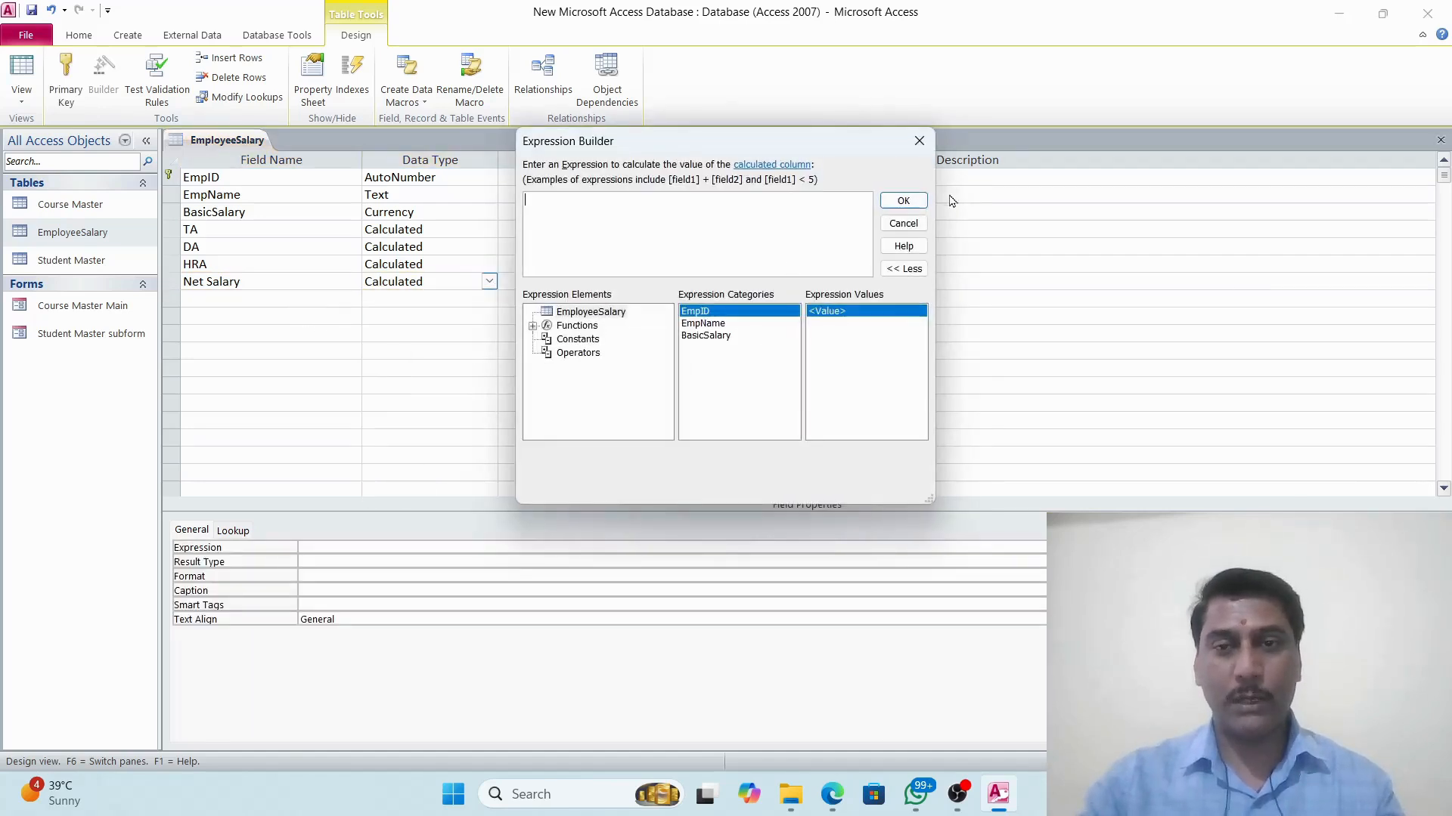
{"action": "left_click", "coordinate": [904, 223]}
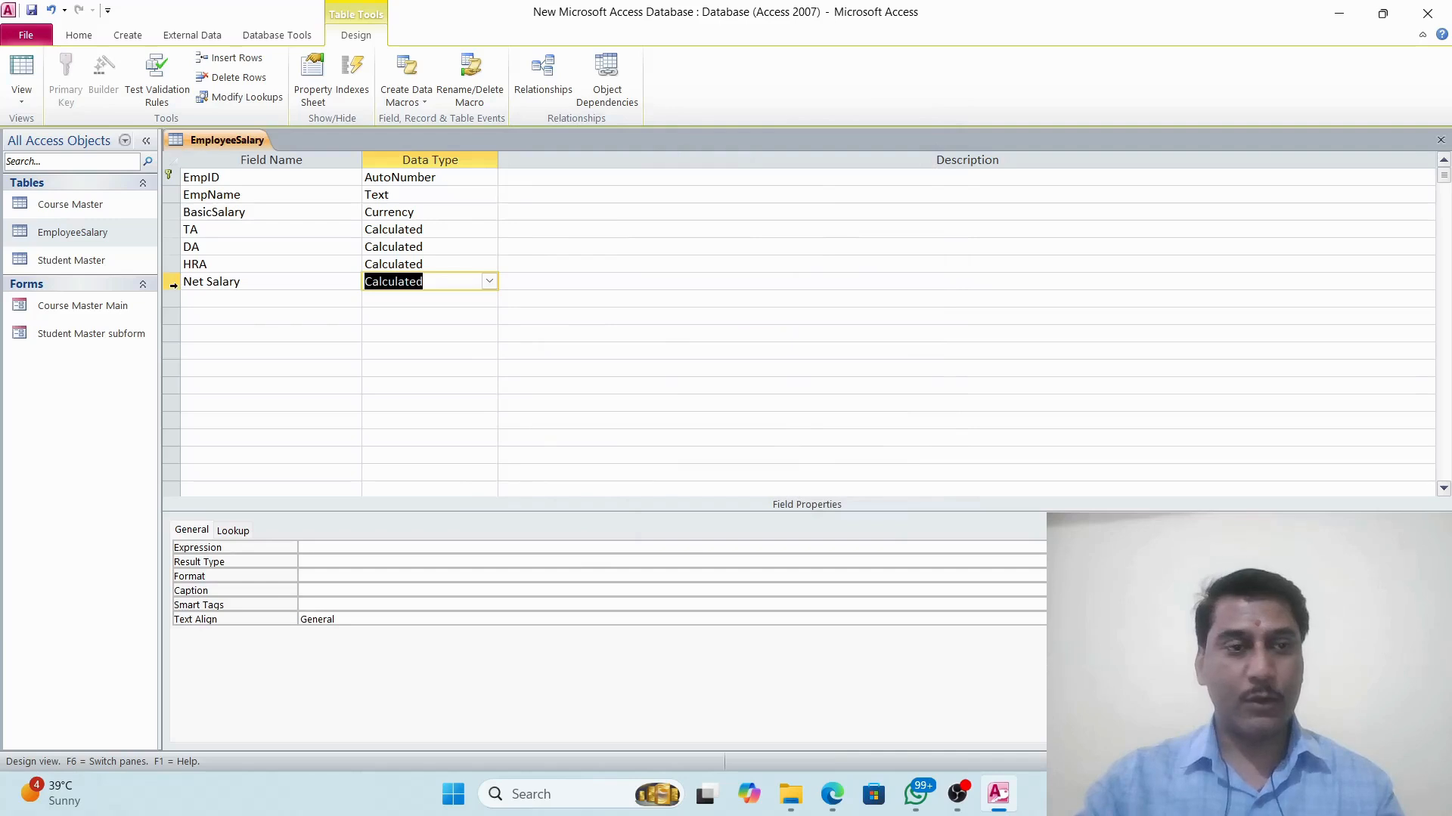
Try to save the EmployeeSalary table, and delete the Net Salary field row
{"action": "right_click", "coordinate": [172, 282]}
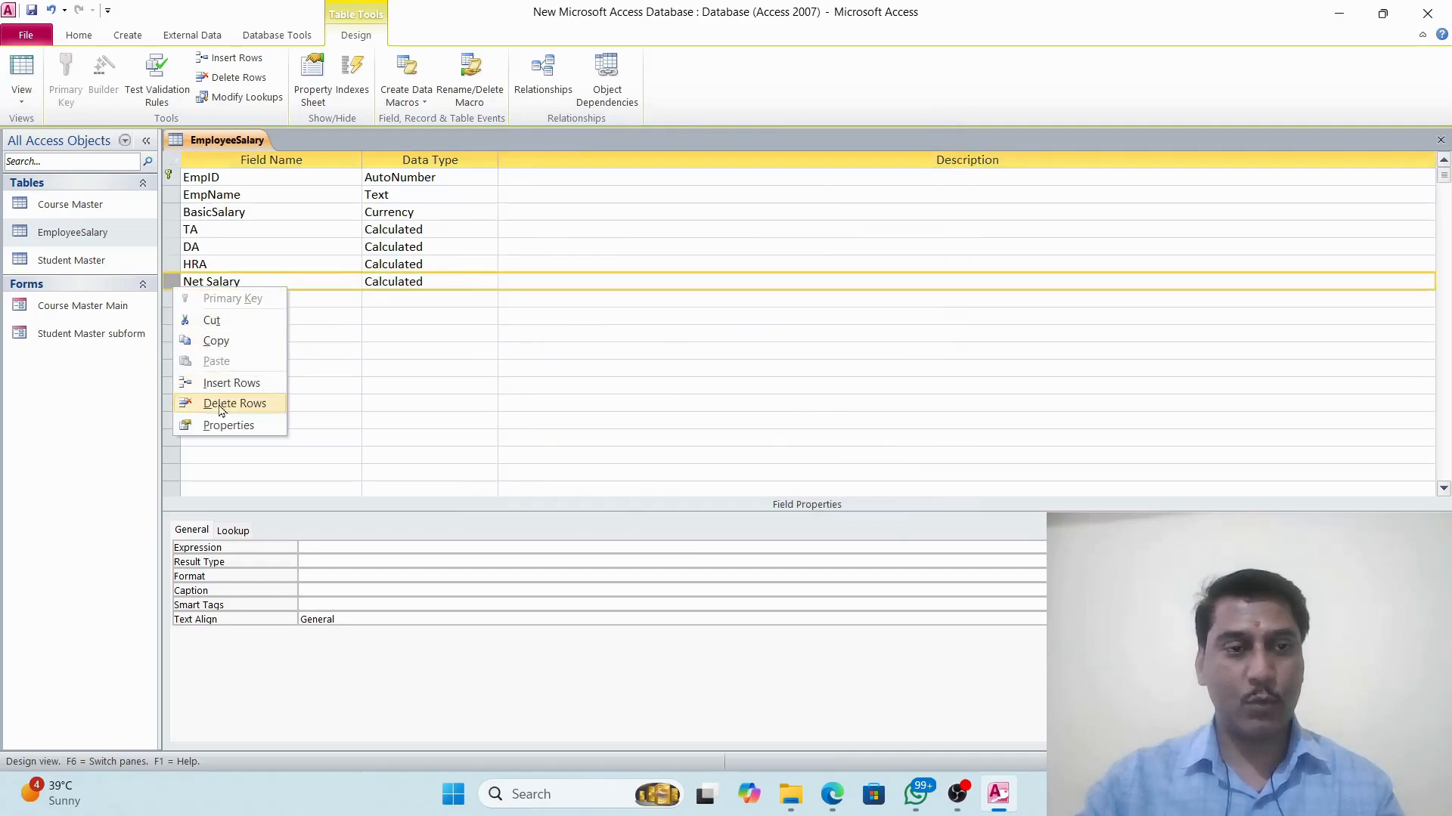
{"action": "right_click", "coordinate": [220, 140]}
{"action": "left_click", "coordinate": [231, 150]}
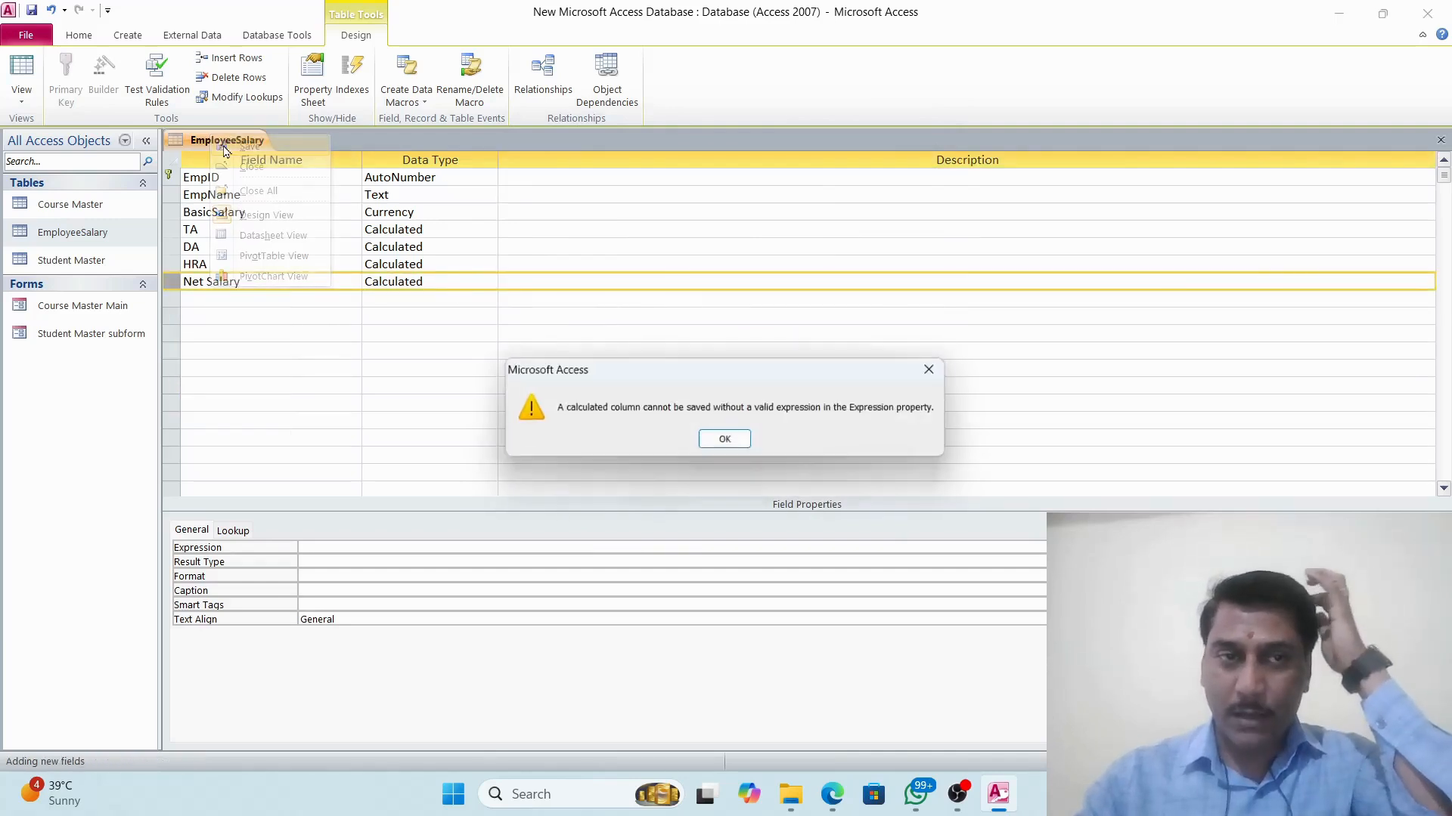
{"action": "left_click", "coordinate": [726, 442]}
{"action": "left_click", "coordinate": [726, 457]}
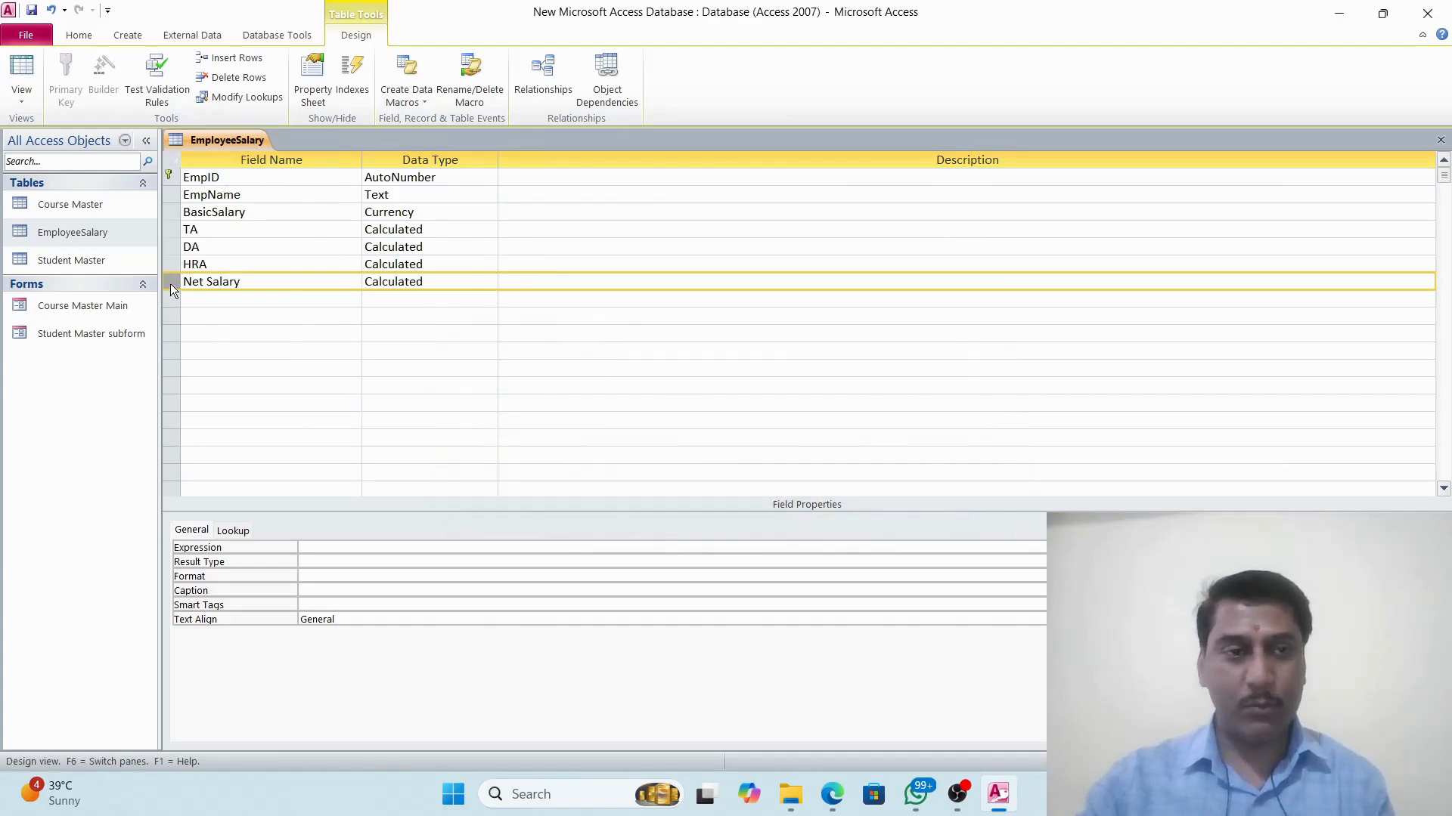
{"action": "right_click", "coordinate": [170, 283]}
{"action": "left_click", "coordinate": [223, 401]}
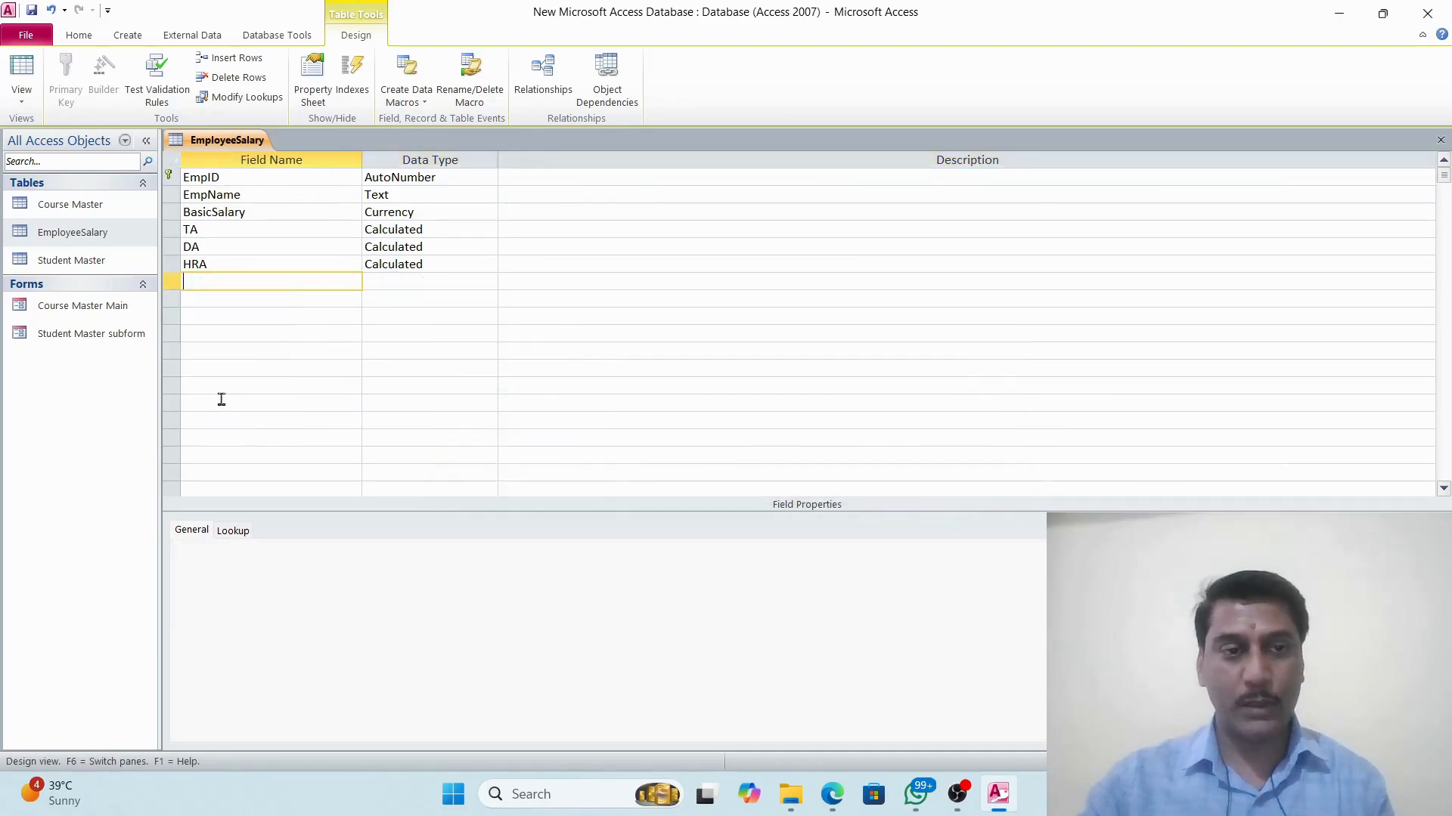
Save the EmployeeSalary table, and add a field named Net Salary below HRA with the Calculated data type
{"action": "right_click", "coordinate": [212, 144]}
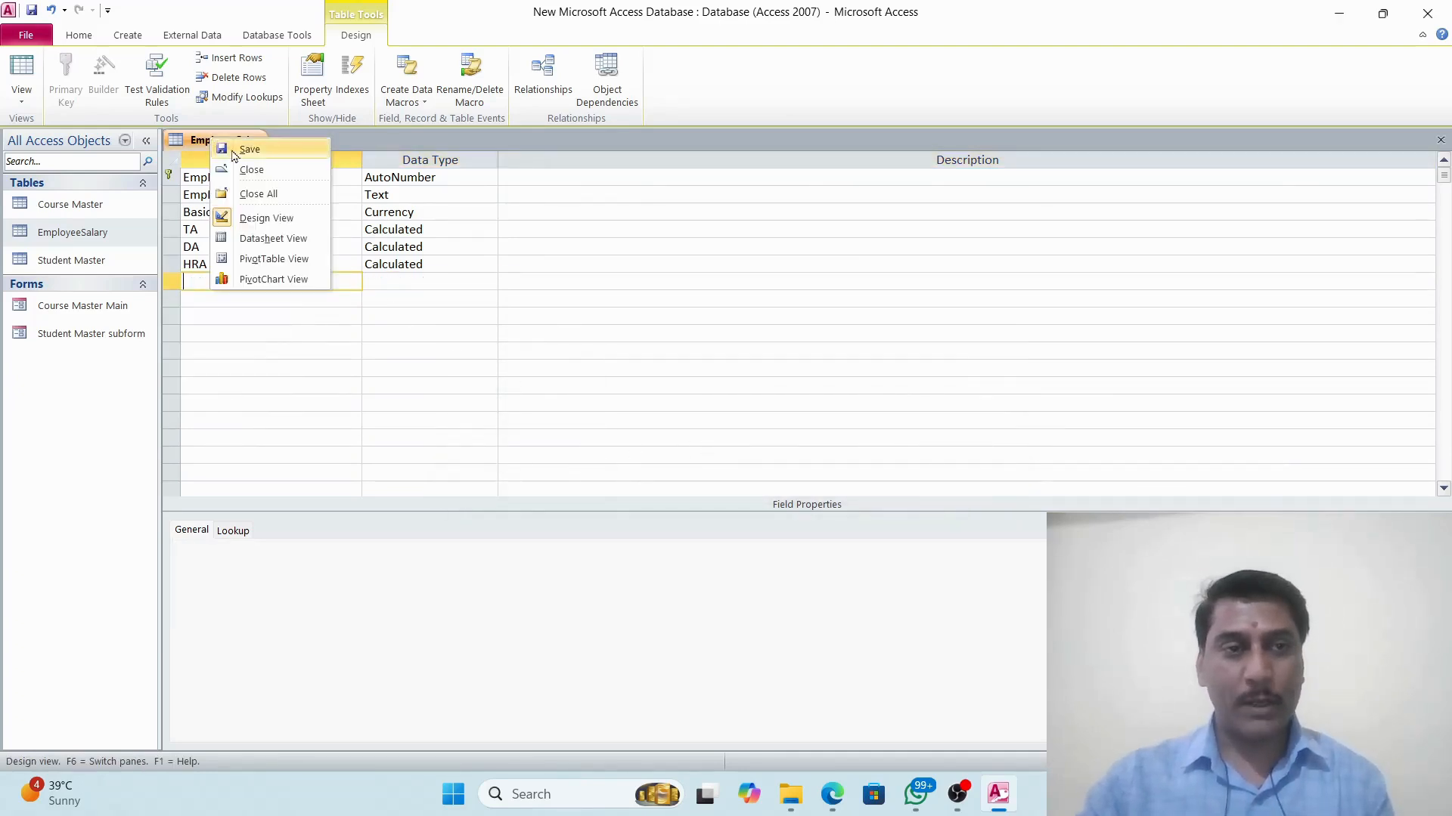
{"action": "left_click", "coordinate": [227, 149]}
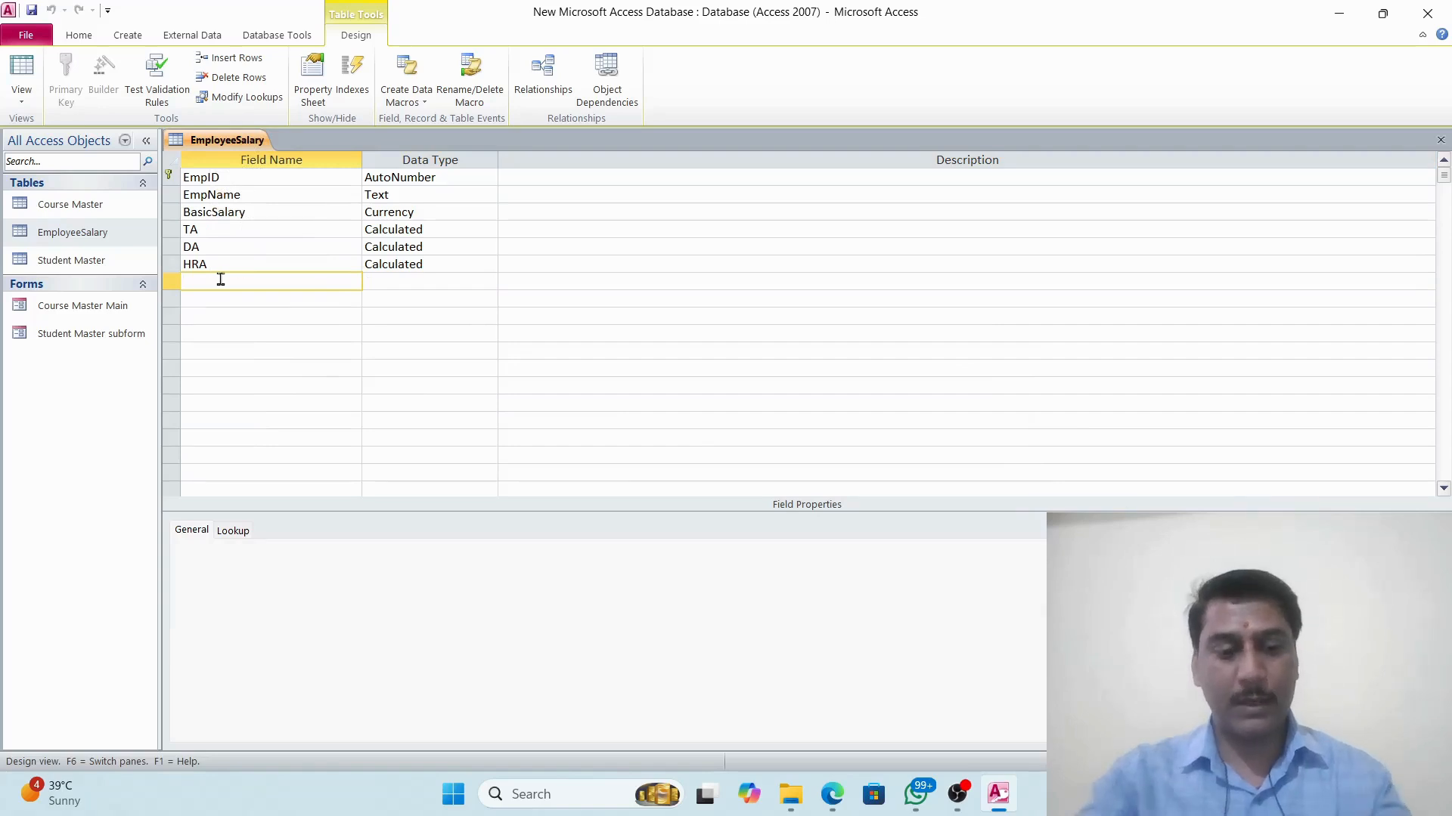
{"action": "type", "text": "Net Salary"}
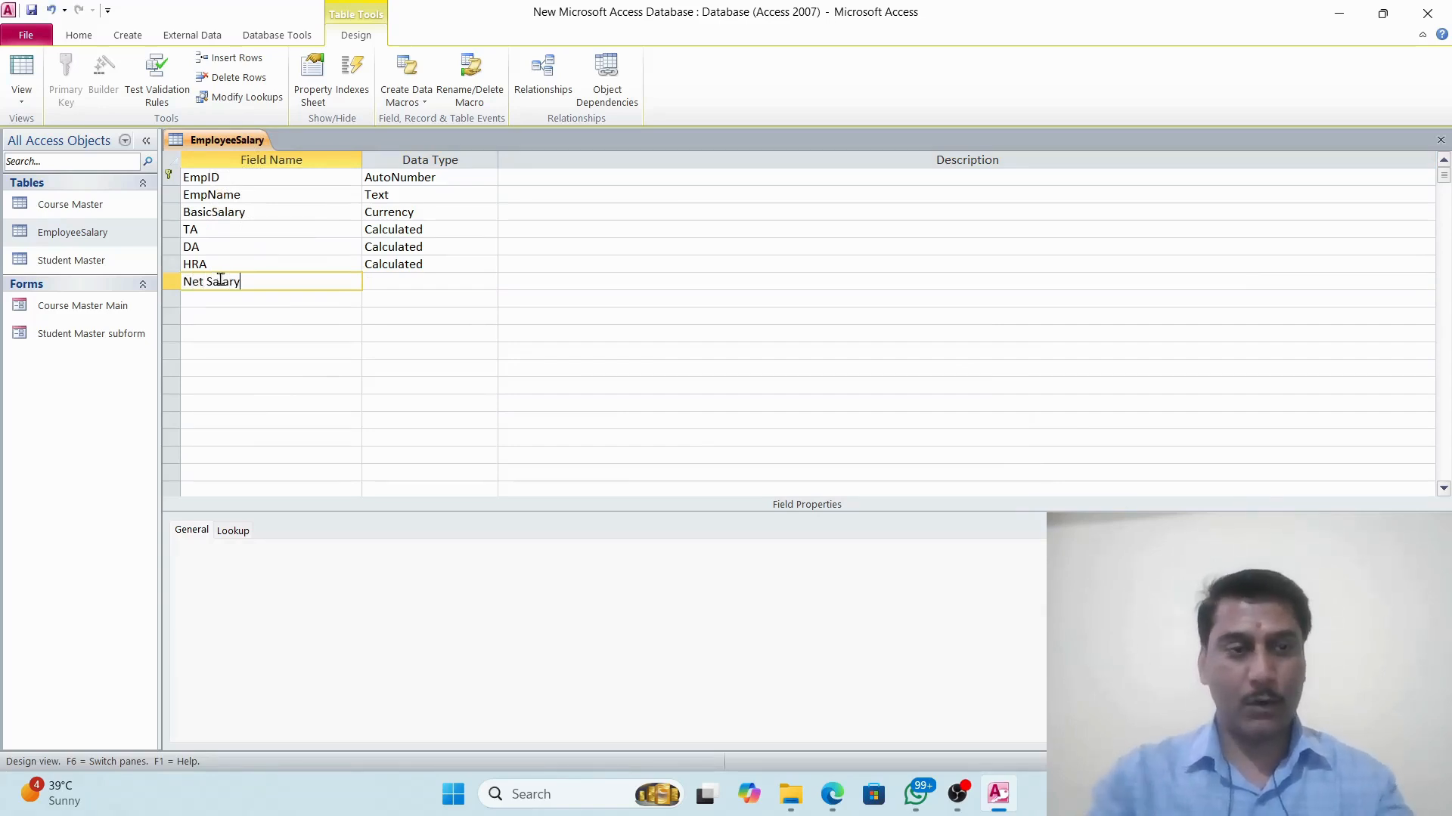
{"action": "key", "text": "Tab"}
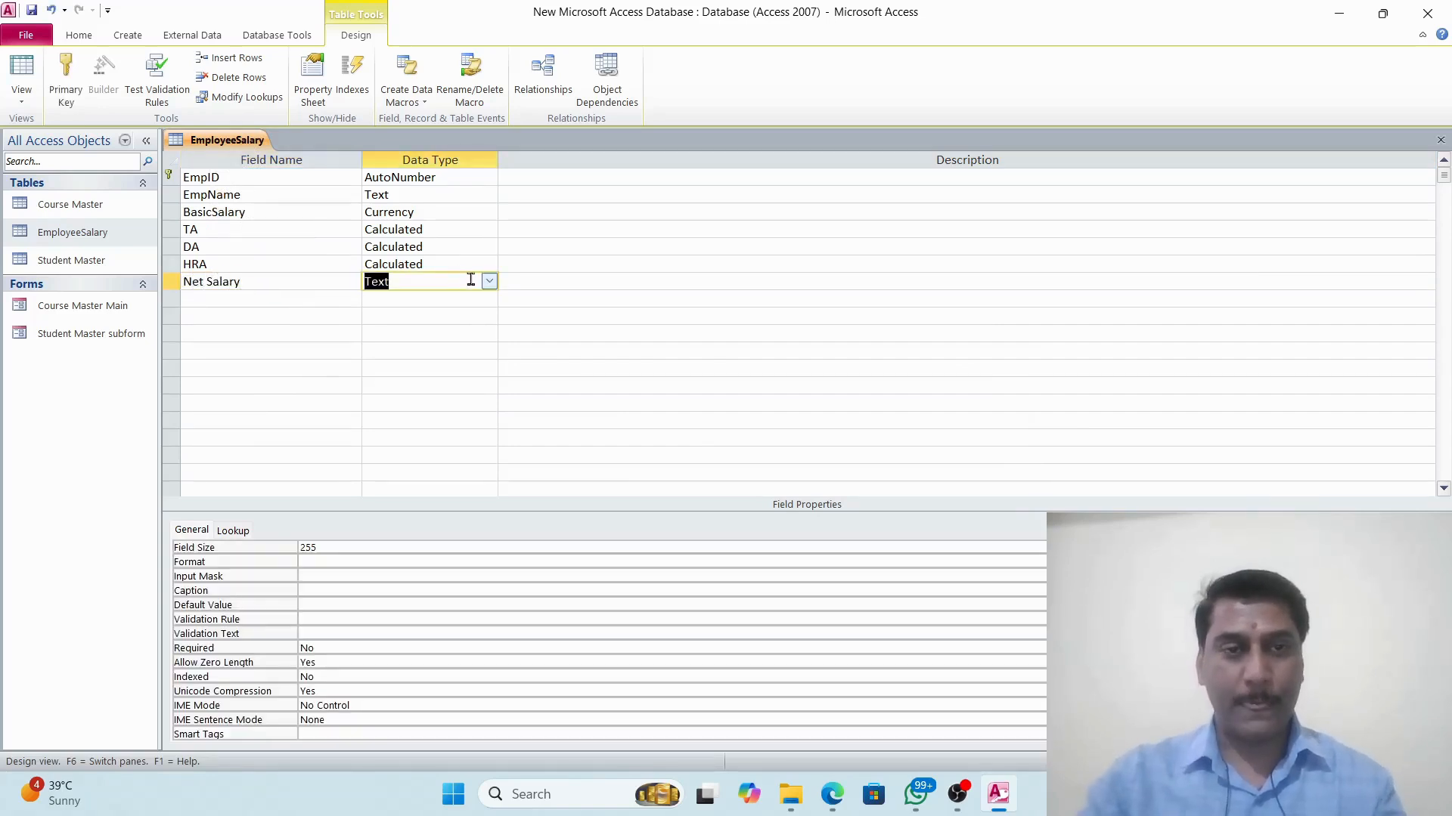
{"action": "left_click", "coordinate": [489, 281]}
{"action": "left_click", "coordinate": [426, 473]}
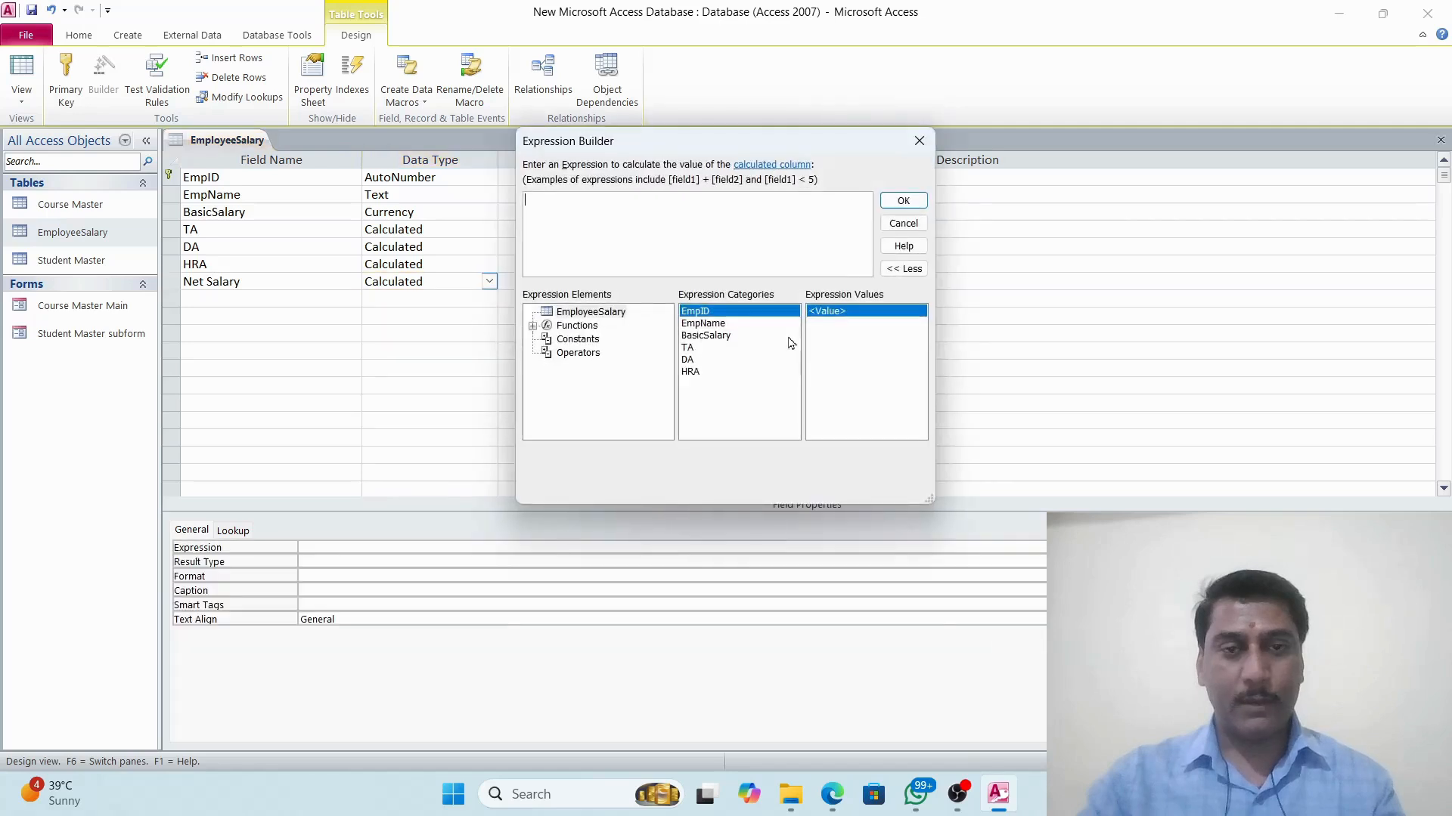
Set the Net Salary field's expression to [BasicSalary] + [TA] + [DA] + [HRA]
{"action": "double_click", "coordinate": [707, 335]}
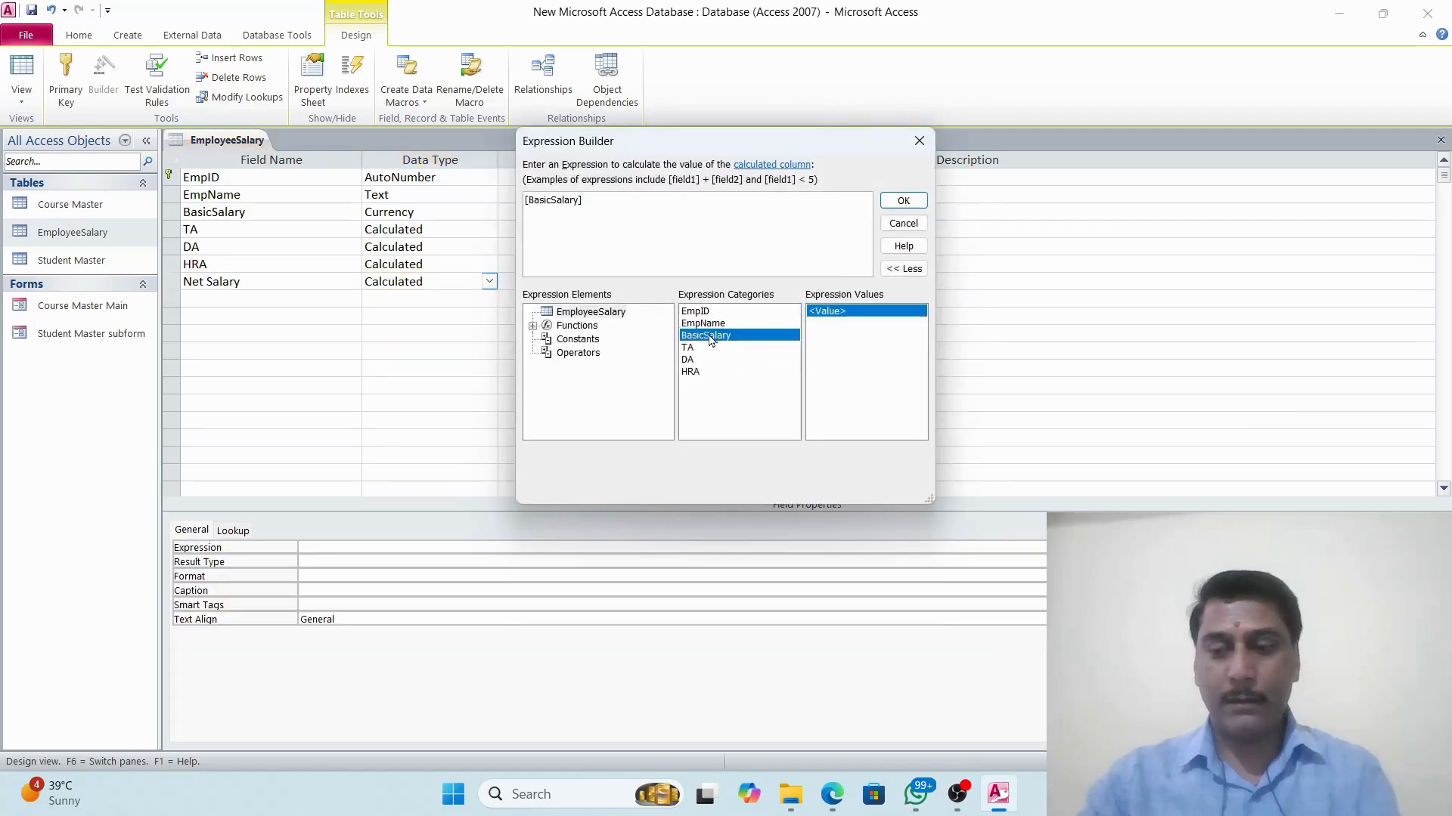
{"action": "type", "text": "+"}
{"action": "double_click", "coordinate": [690, 348]}
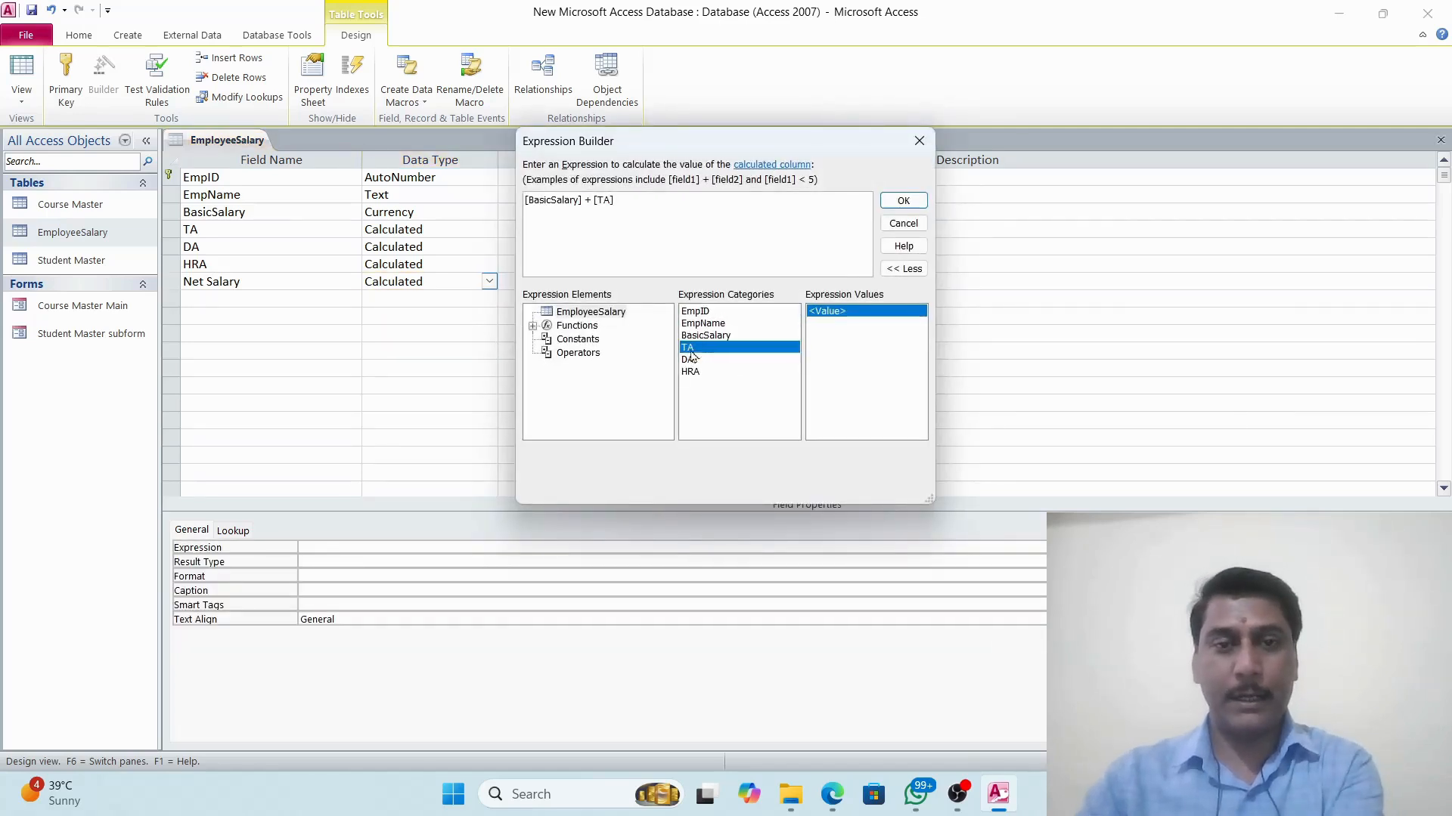
{"action": "type", "text": "+"}
{"action": "left_click", "coordinate": [690, 360]}
{"action": "double_click", "coordinate": [690, 361]}
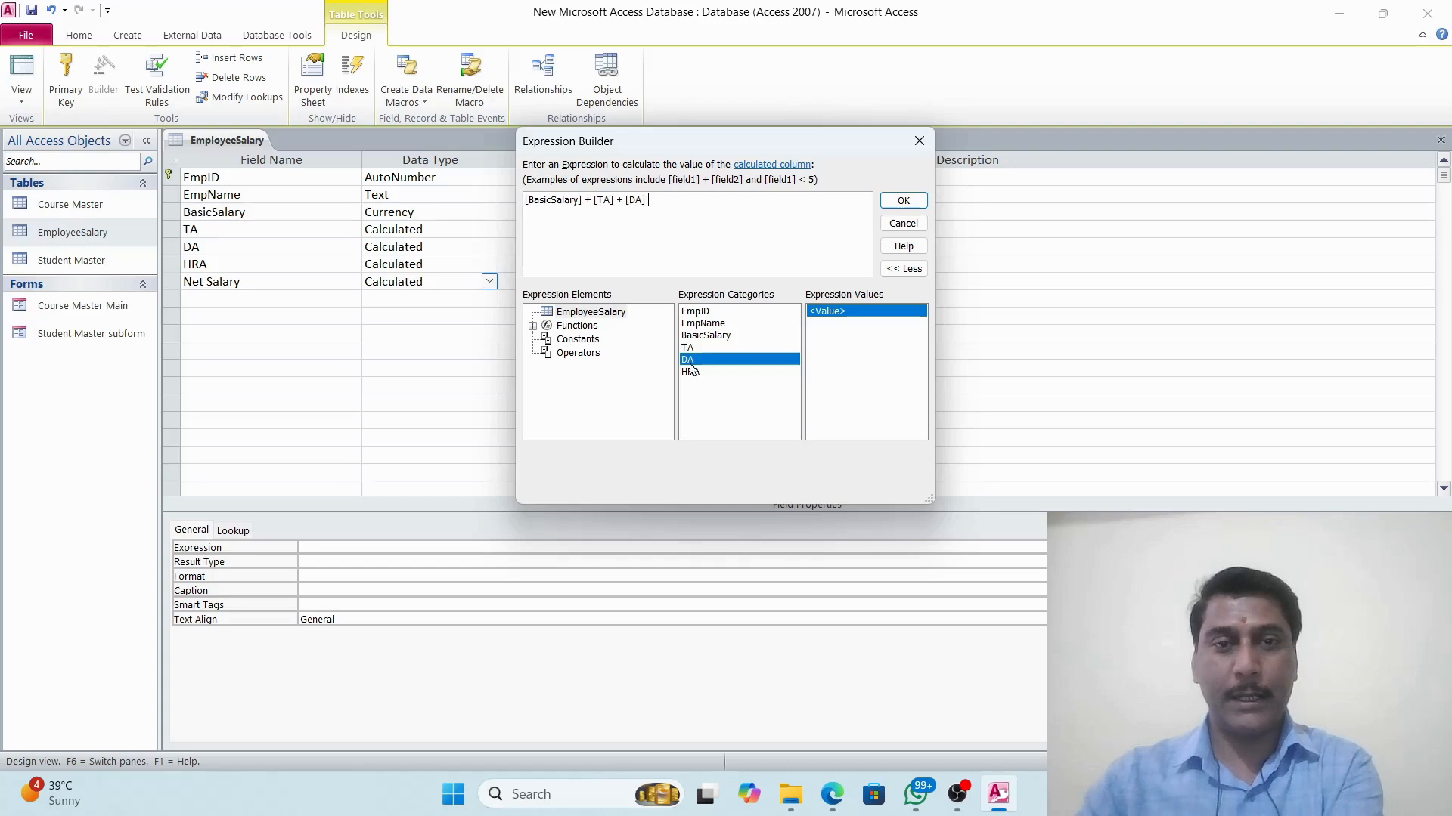
{"action": "type", "text": "+"}
{"action": "double_click", "coordinate": [690, 371]}
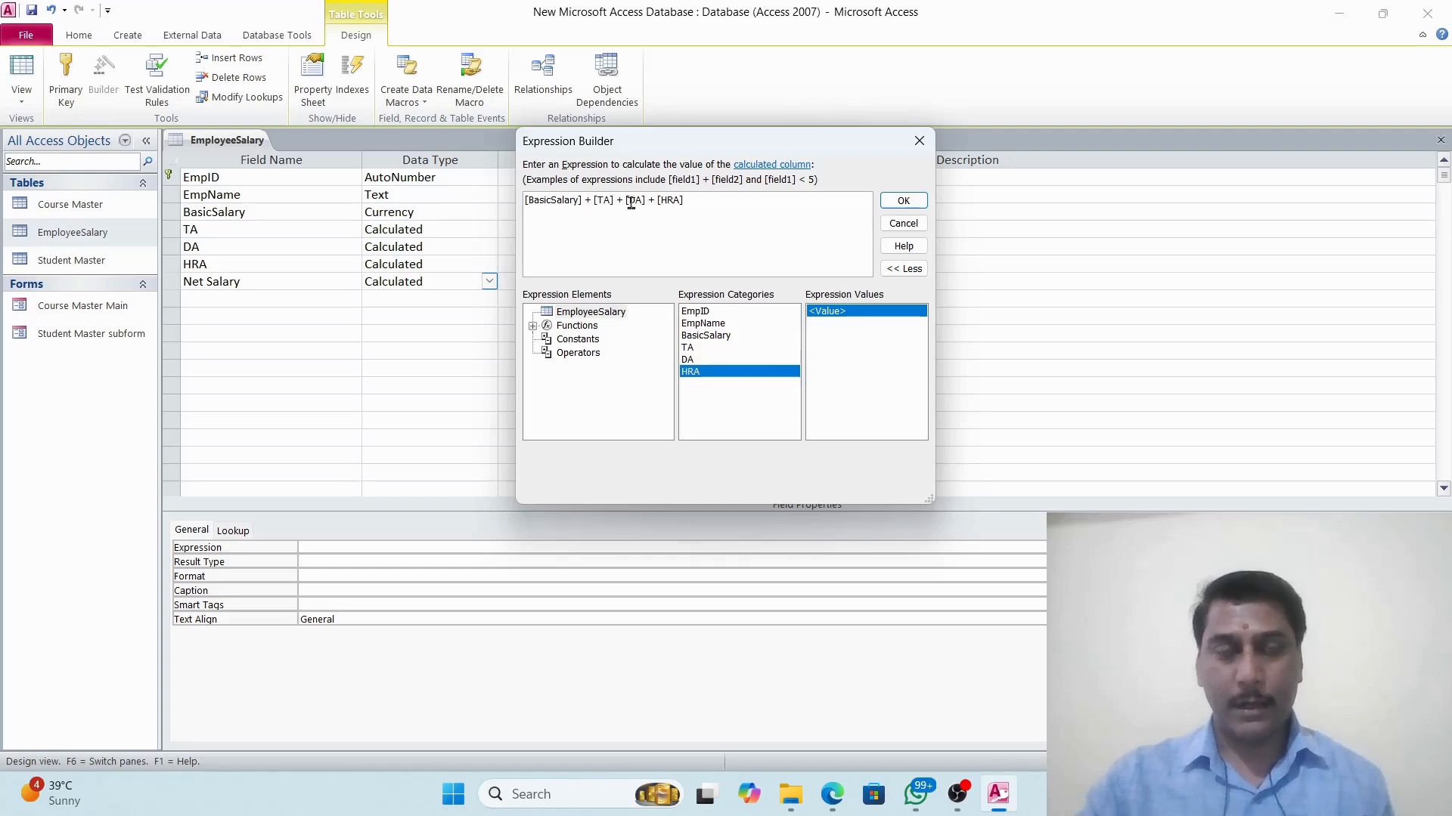
{"action": "left_click", "coordinate": [903, 201]}
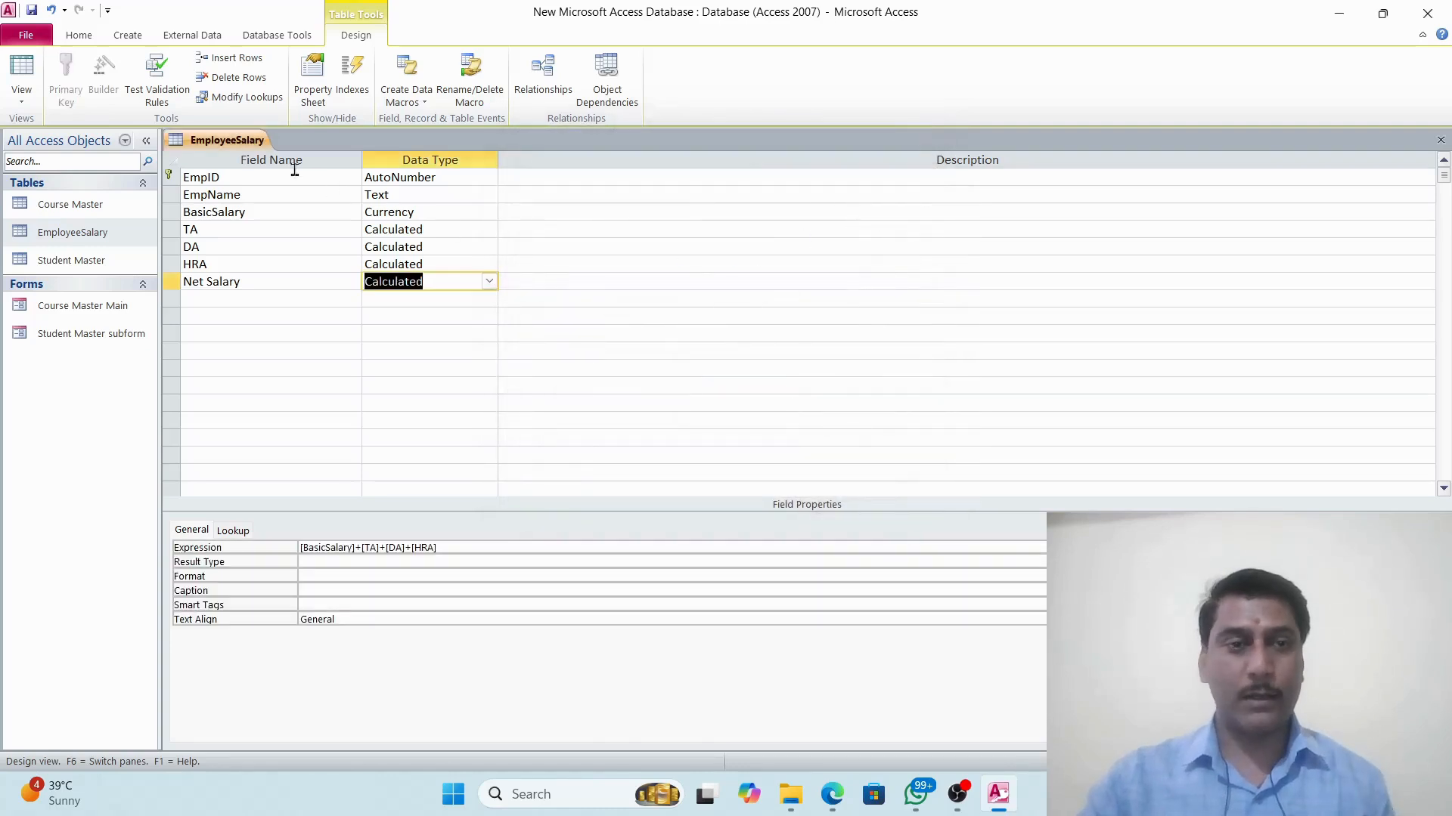
Save and close the EmployeeSalary table, and reopen it in Datasheet View
{"action": "right_click", "coordinate": [202, 142]}
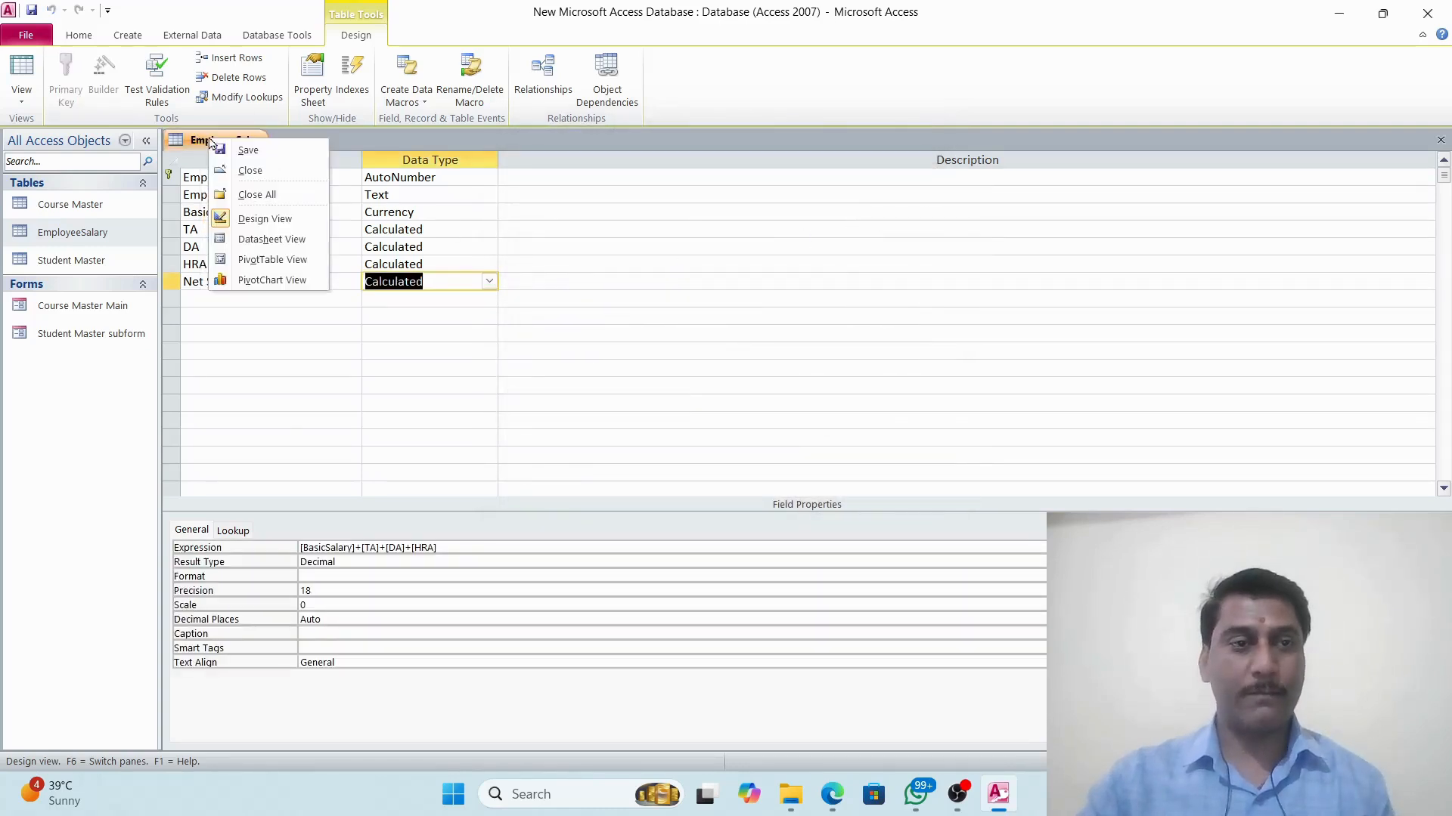
{"action": "left_click", "coordinate": [245, 171]}
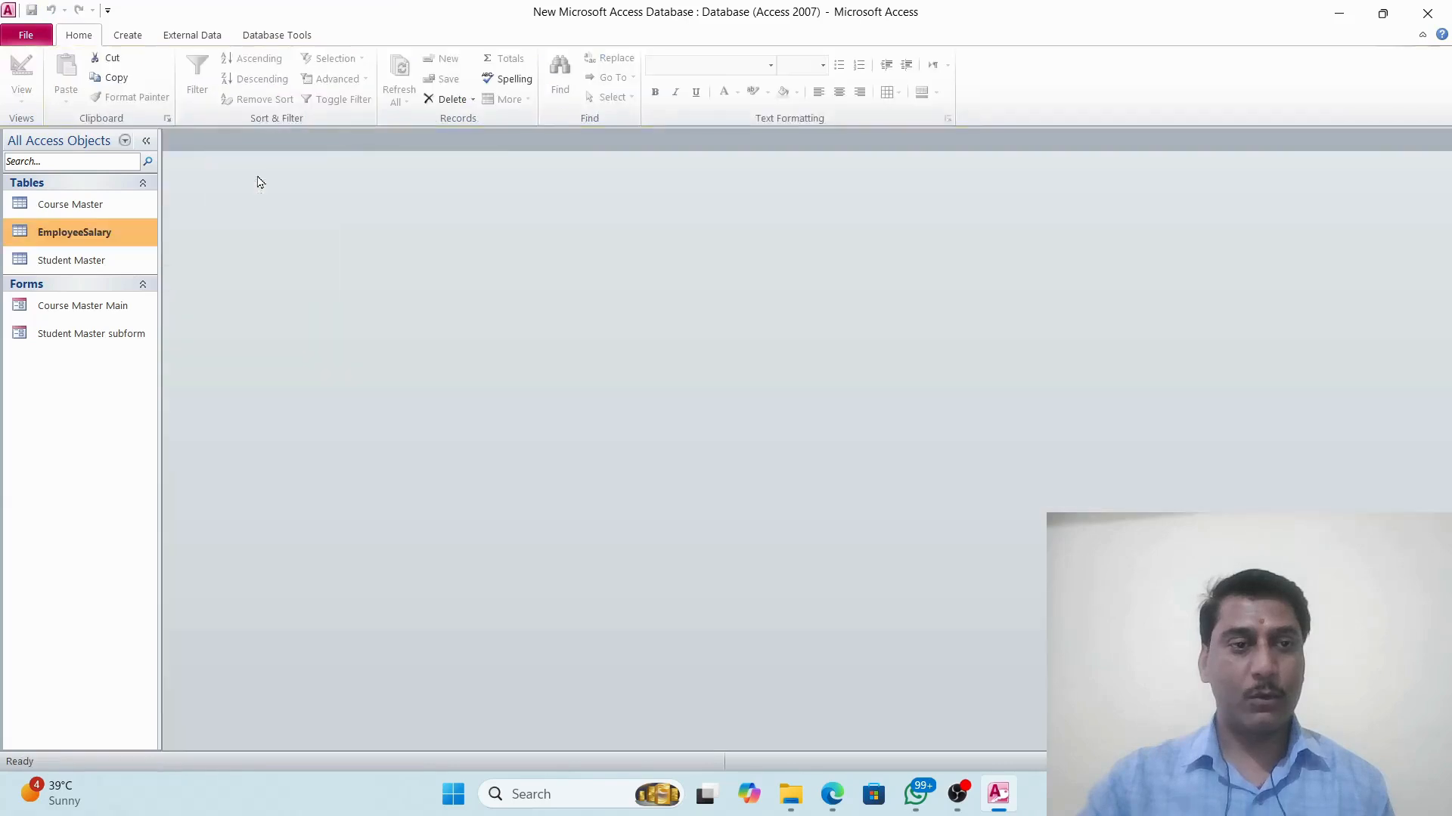
{"action": "double_click", "coordinate": [73, 235]}
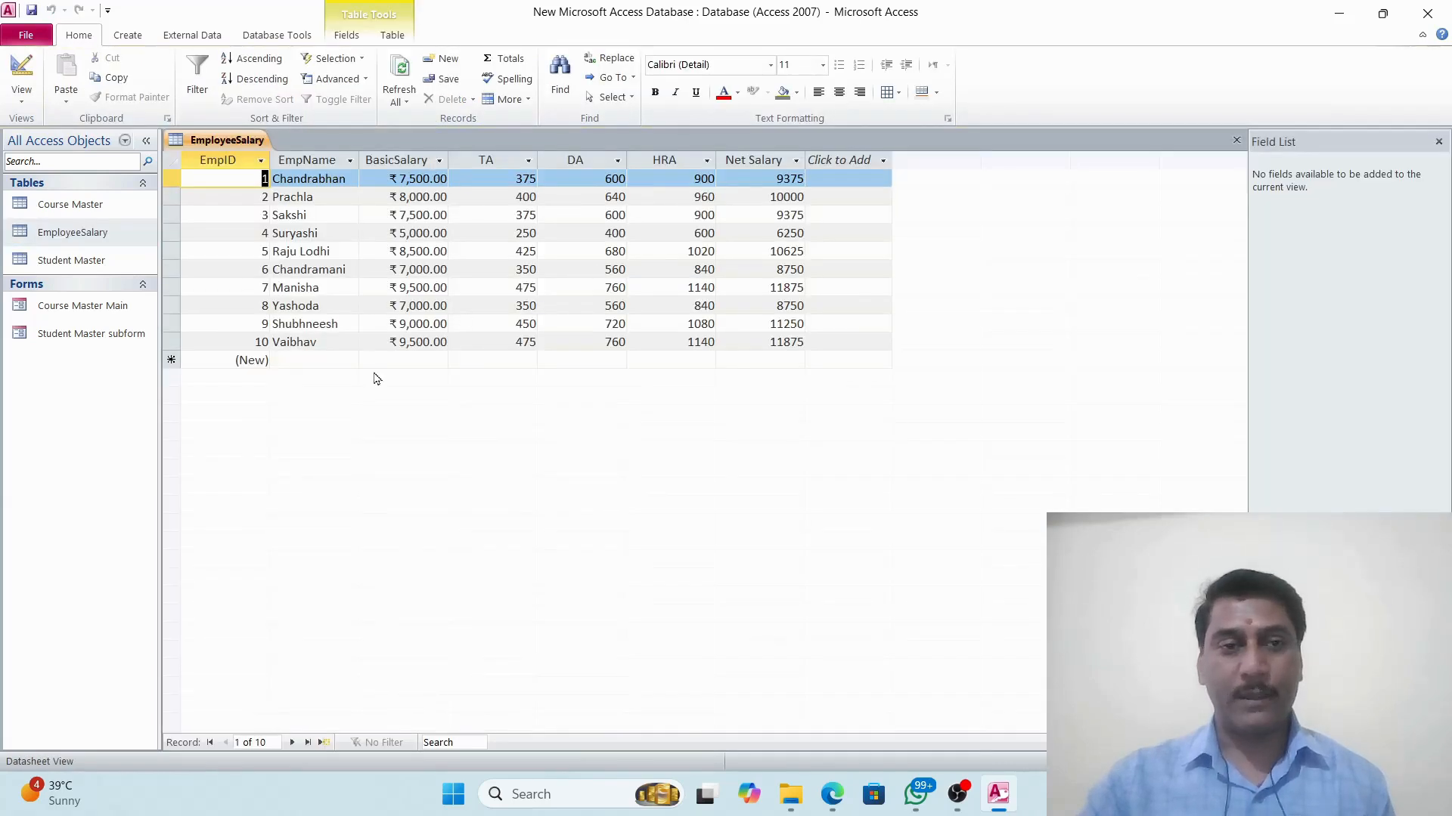
Add a new record with the employee's name and a BasicSalary of 5500, and save the EmployeeSalary table
{"action": "left_click", "coordinate": [784, 341]}
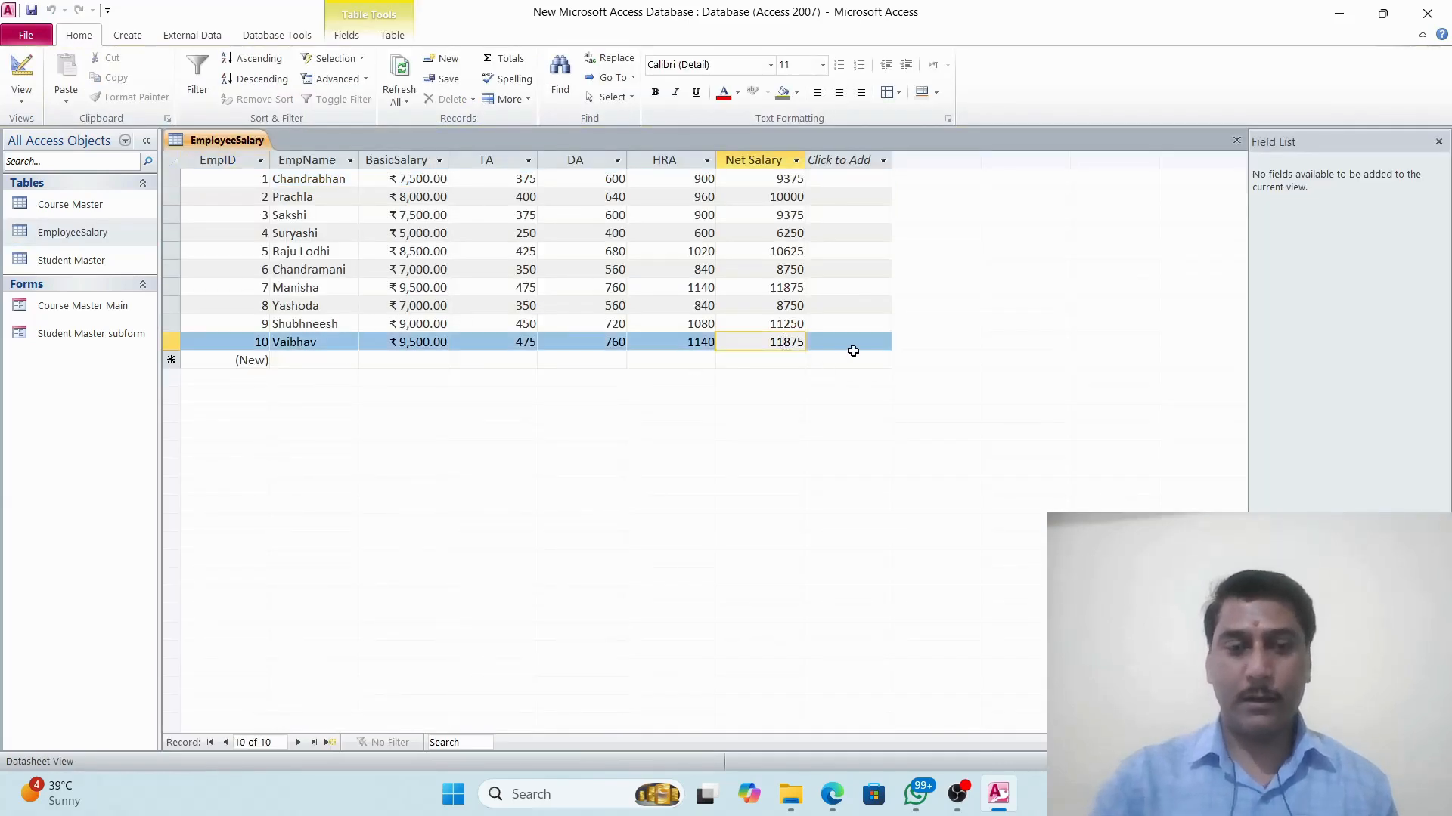
{"action": "key", "text": "Tab"}
{"action": "key", "text": "Tab"}
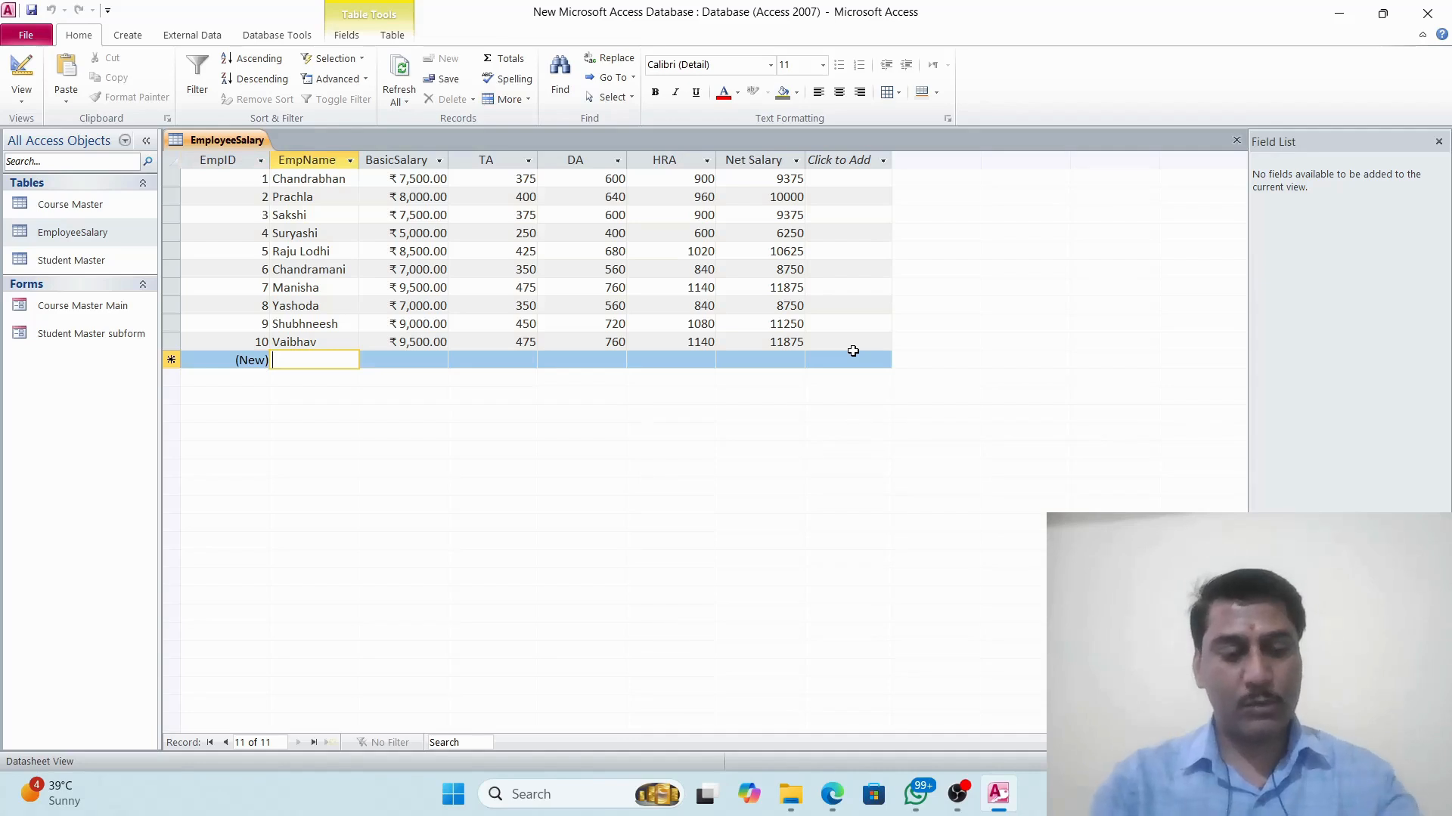
{"action": "type", "text": "Giris"}
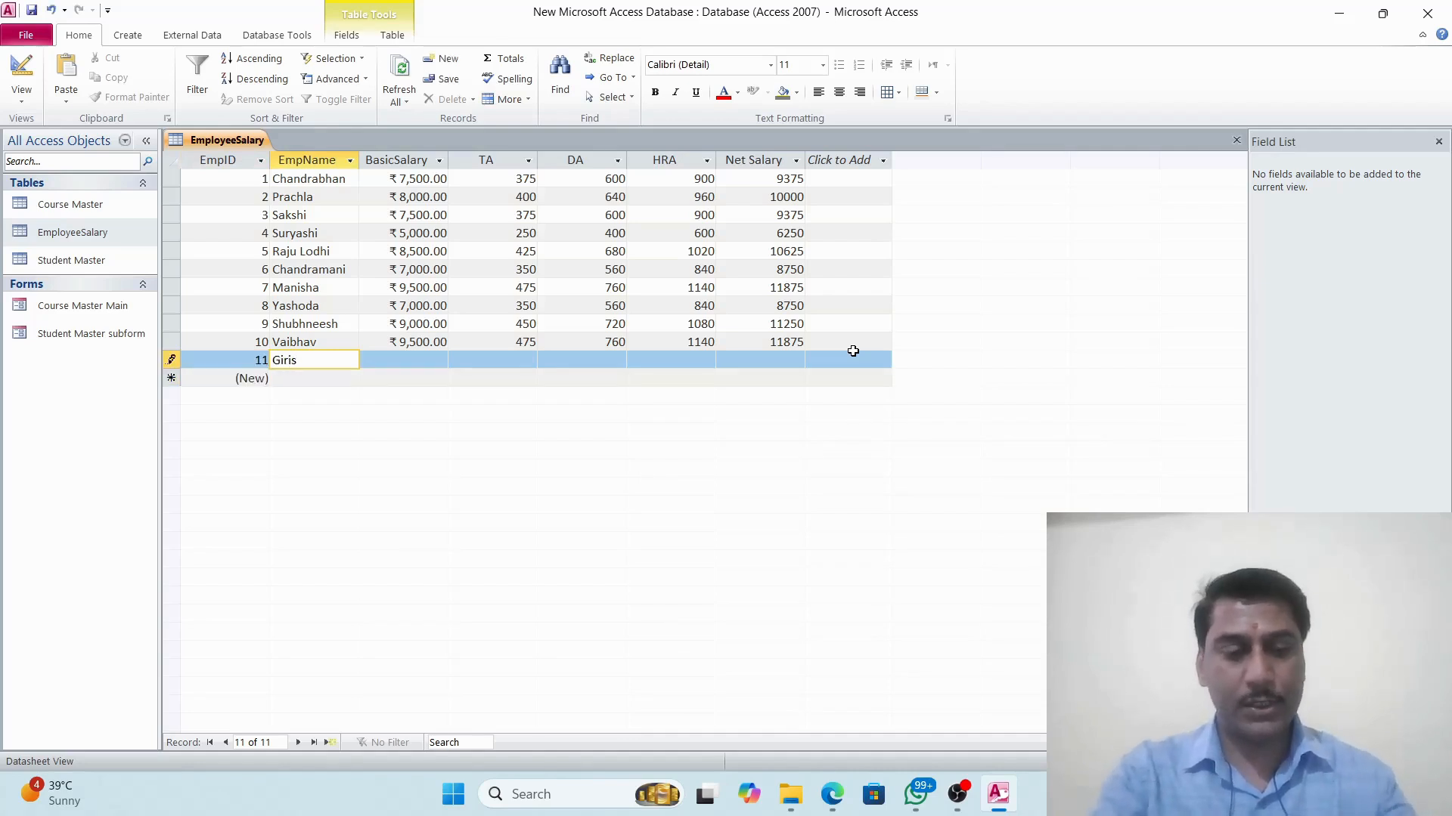
{"action": "type", "text": "h"}
{"action": "key", "text": "Tab"}
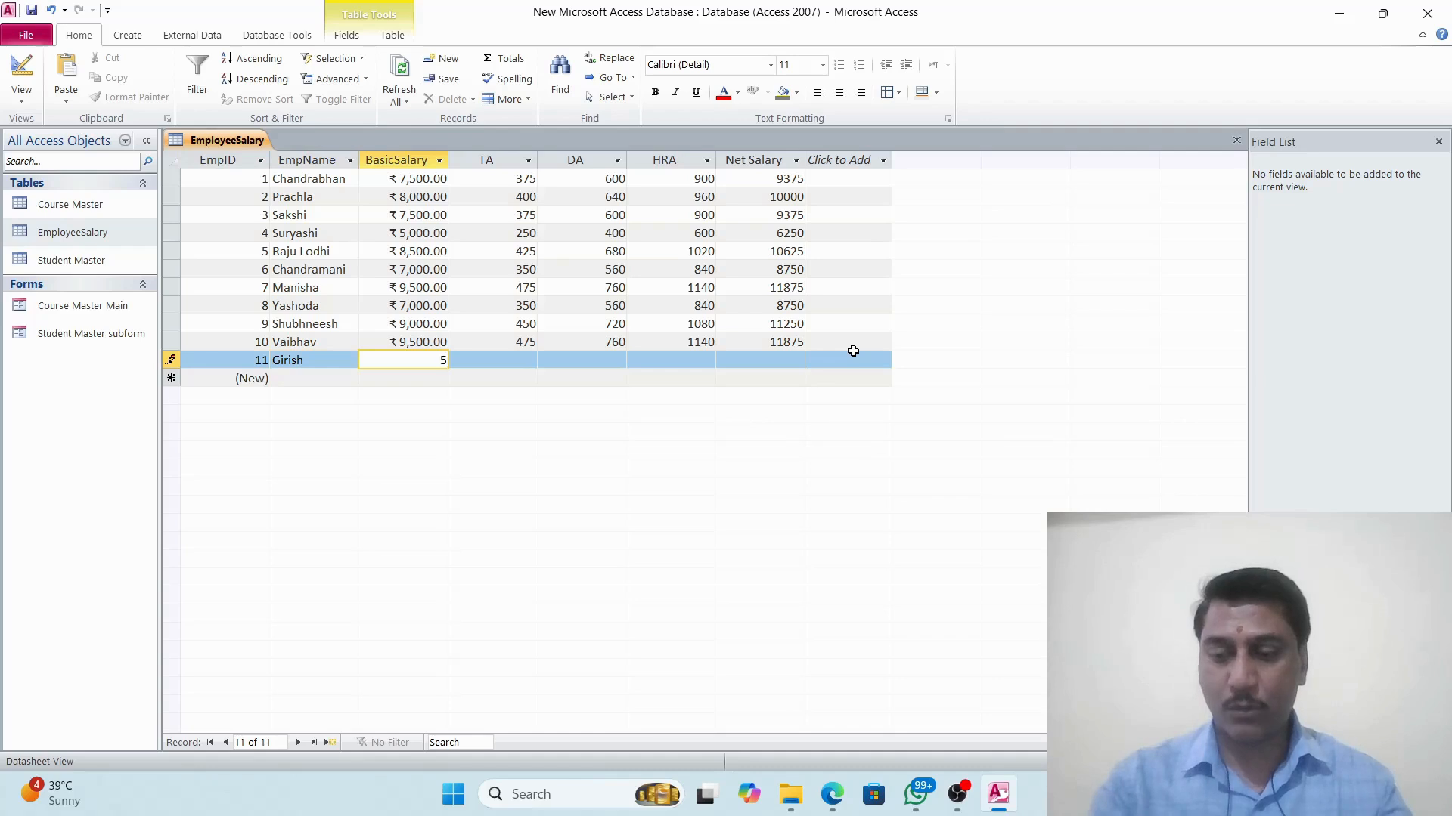
{"action": "type", "text": "5500"}
{"action": "key", "text": "Tab"}
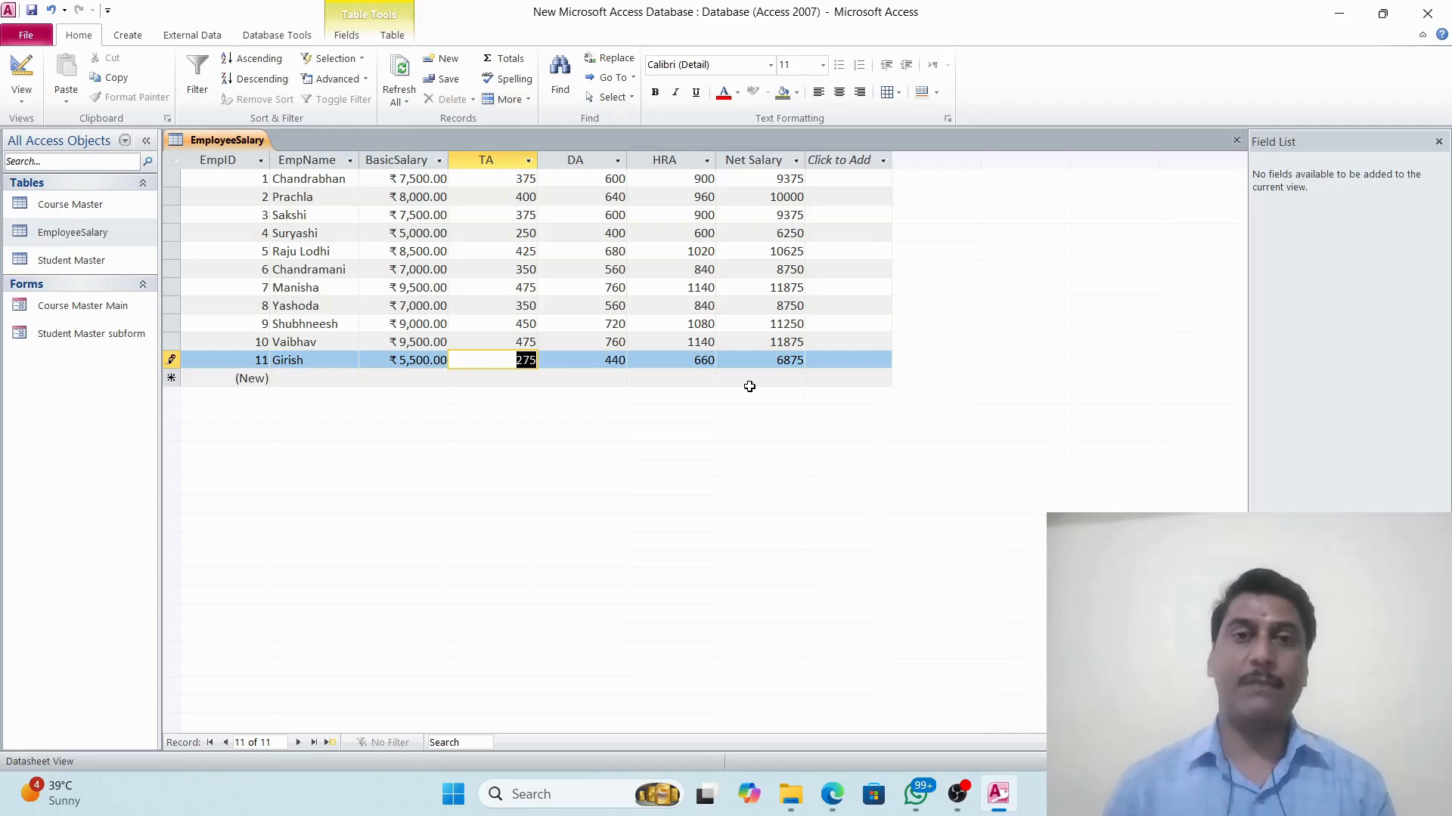
{"action": "right_click", "coordinate": [209, 144]}
{"action": "left_click", "coordinate": [219, 149]}
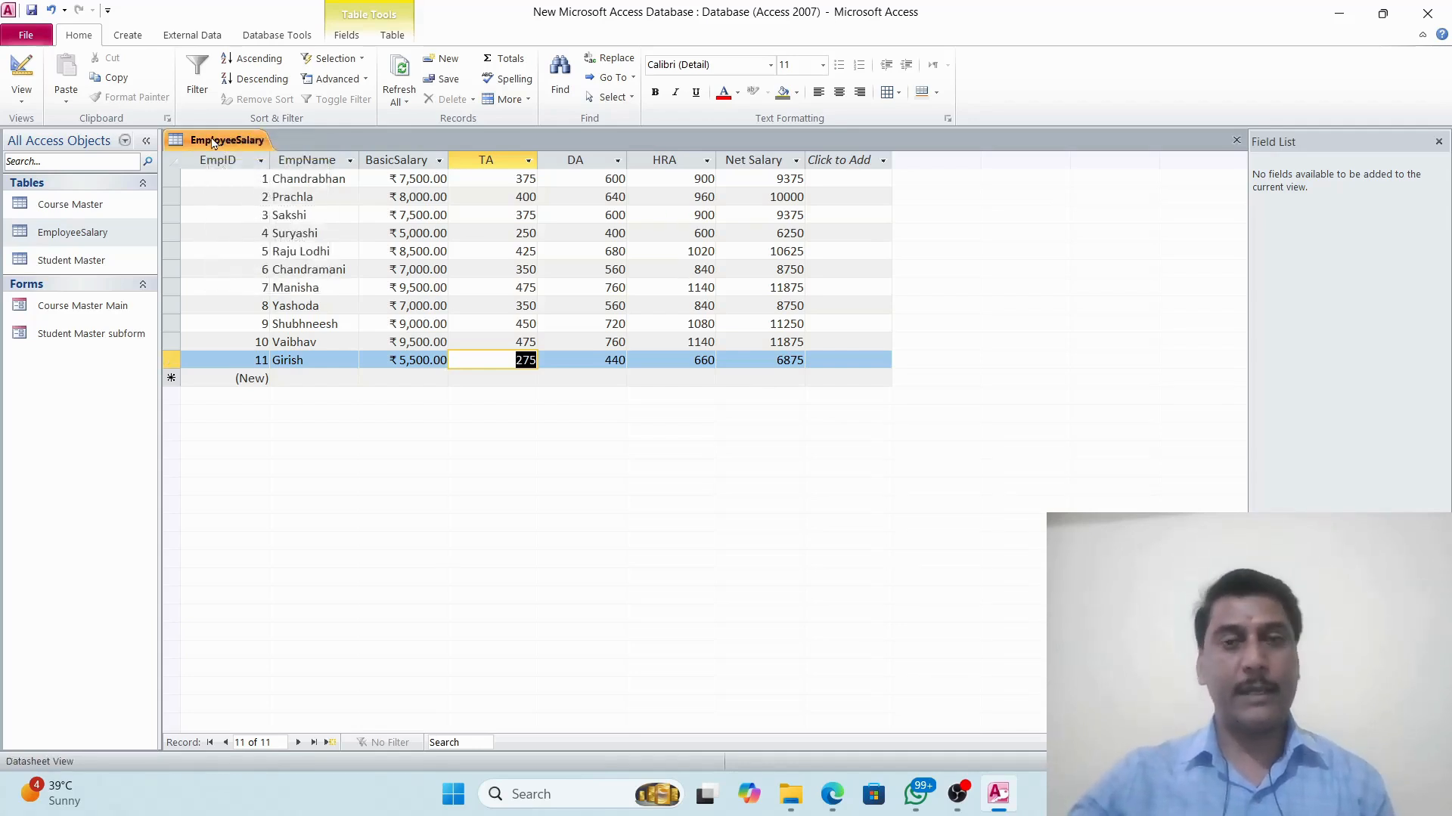